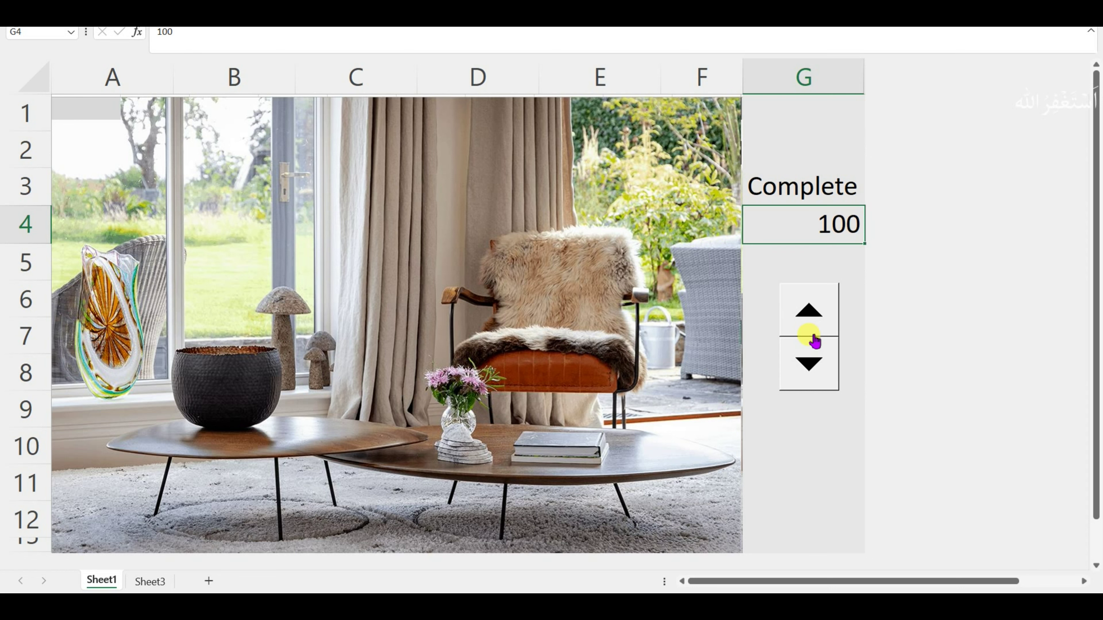
# Lower the spinner value in steps of 5 down to 0, hiding the photo
pyautogui.click(811, 363)
pyautogui.click(811, 363)
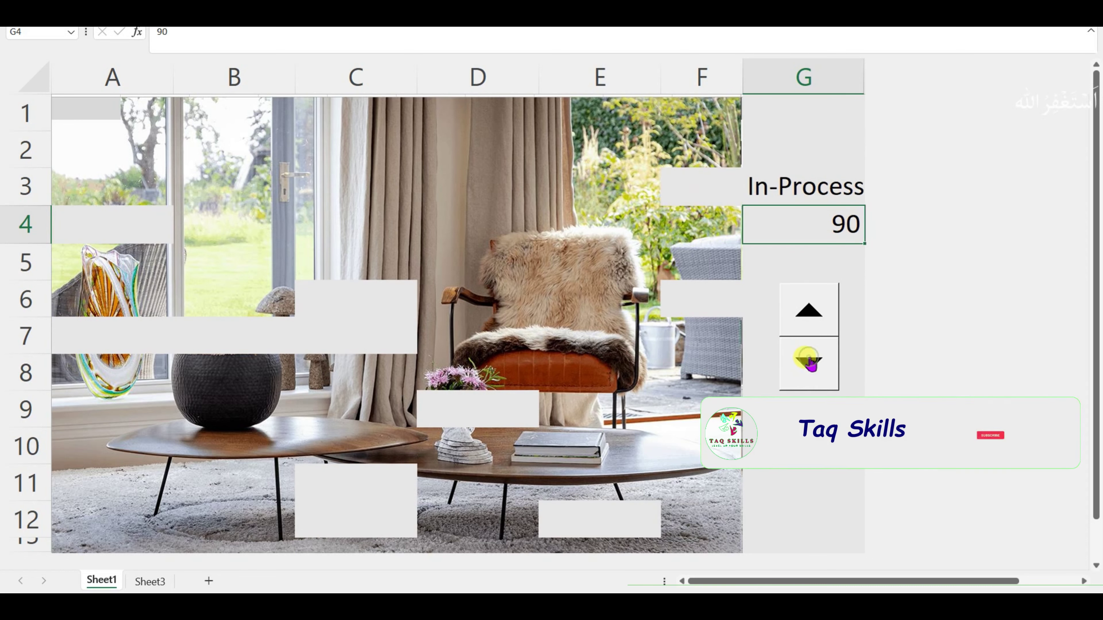
pyautogui.click(809, 362)
pyautogui.click(809, 362)
pyautogui.click(810, 363)
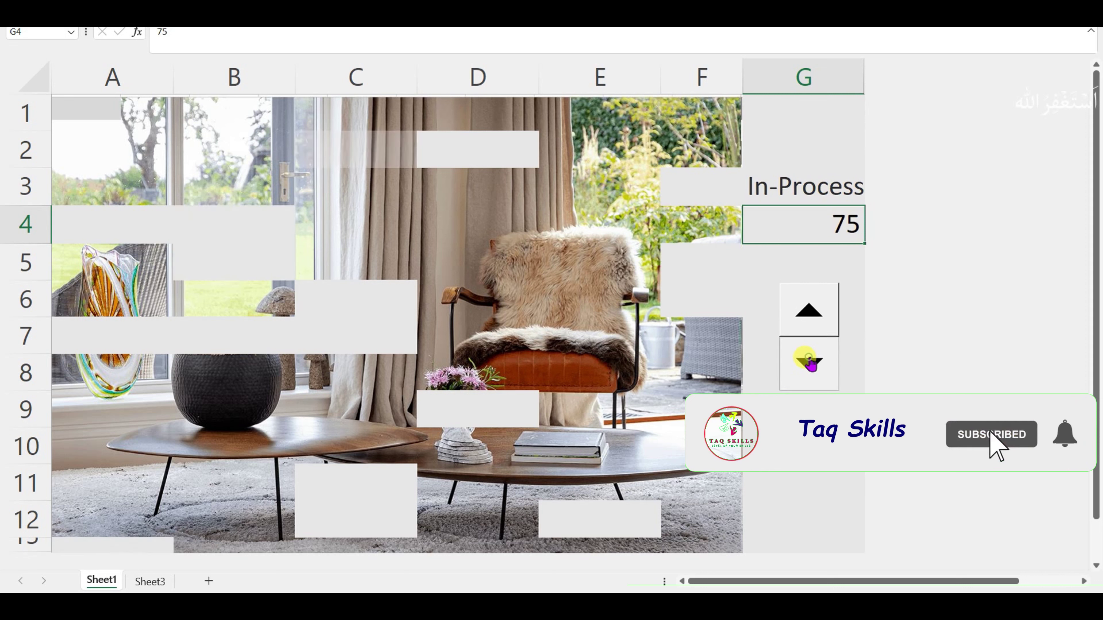
pyautogui.click(809, 362)
pyautogui.click(810, 363)
pyautogui.click(811, 363)
pyautogui.click(810, 363)
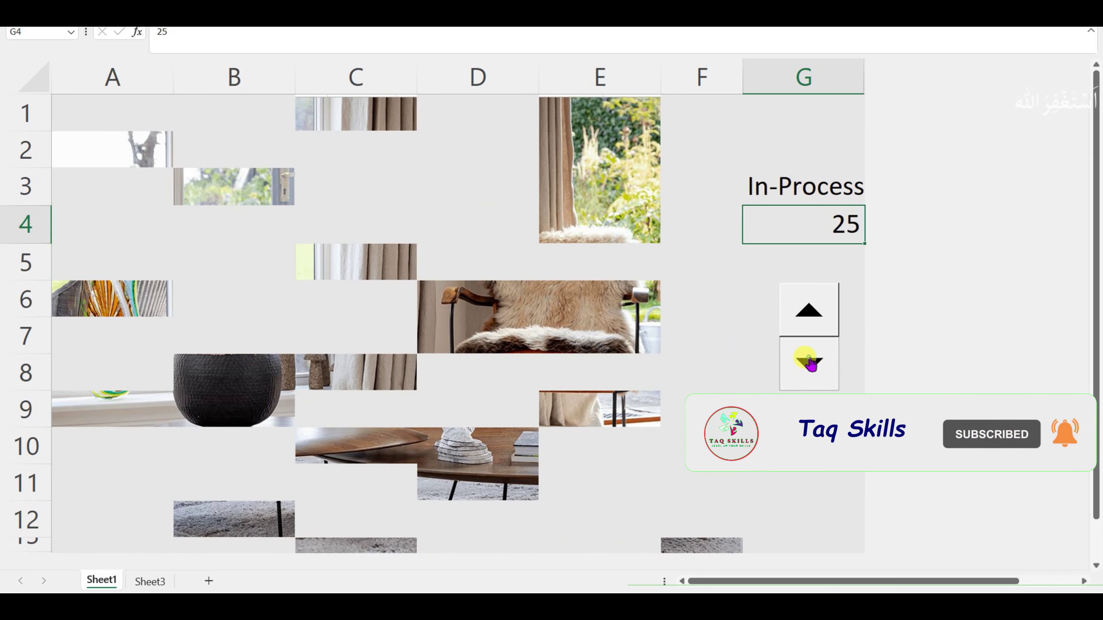
pyautogui.click(810, 364)
pyautogui.click(810, 364)
pyautogui.click(810, 363)
# Raise the spinner value in steps of 5 up to 100, fully revealing the photo
pyautogui.click(810, 315)
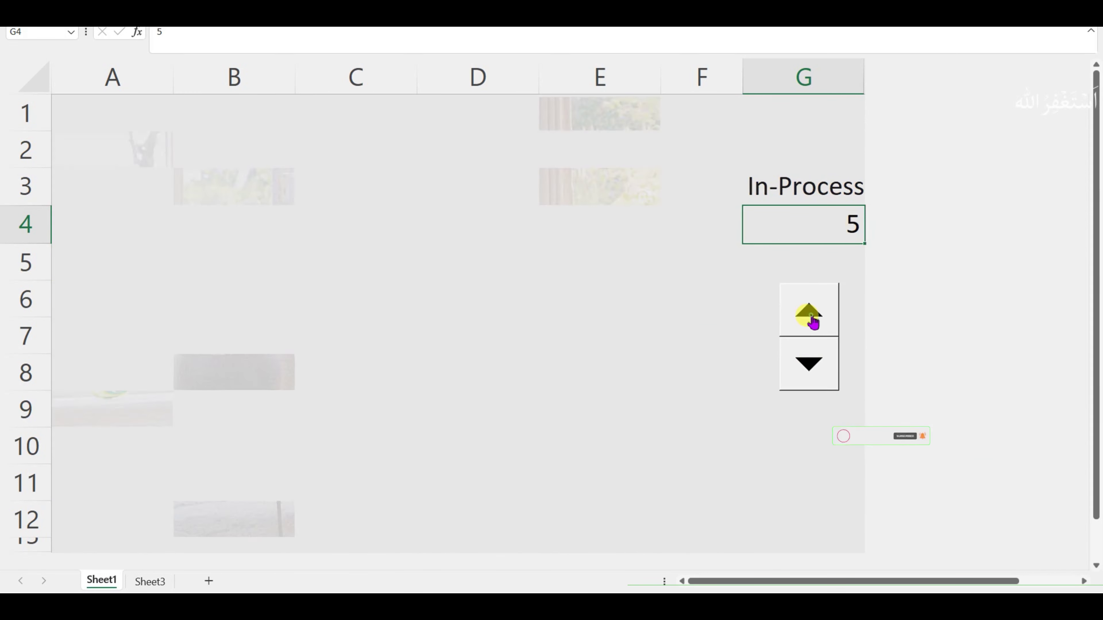
pyautogui.click(810, 317)
pyautogui.click(810, 317)
pyautogui.click(810, 317)
pyautogui.click(810, 317)
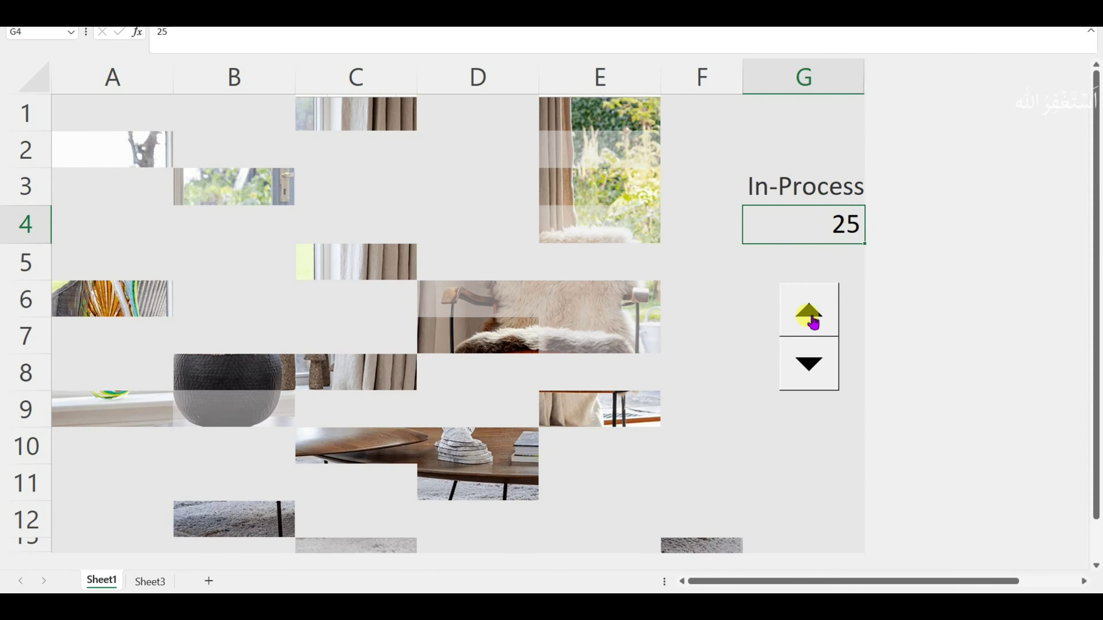
pyautogui.click(810, 317)
pyautogui.click(810, 318)
pyautogui.click(810, 317)
pyautogui.click(810, 317)
pyautogui.click(810, 317)
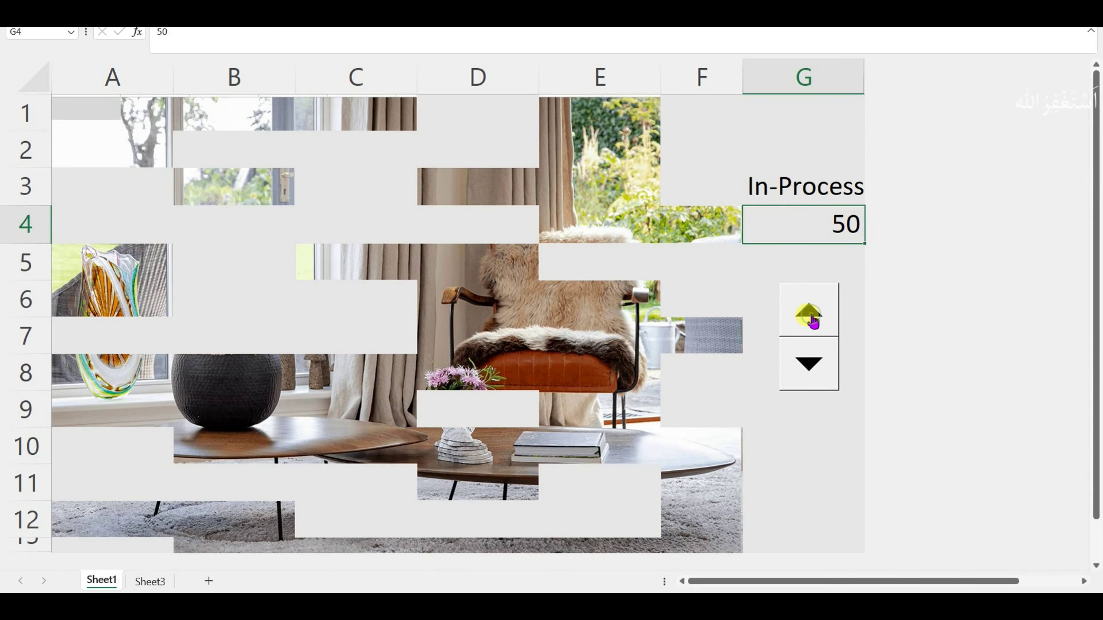
pyautogui.click(810, 317)
pyautogui.click(810, 317)
pyautogui.click(810, 317)
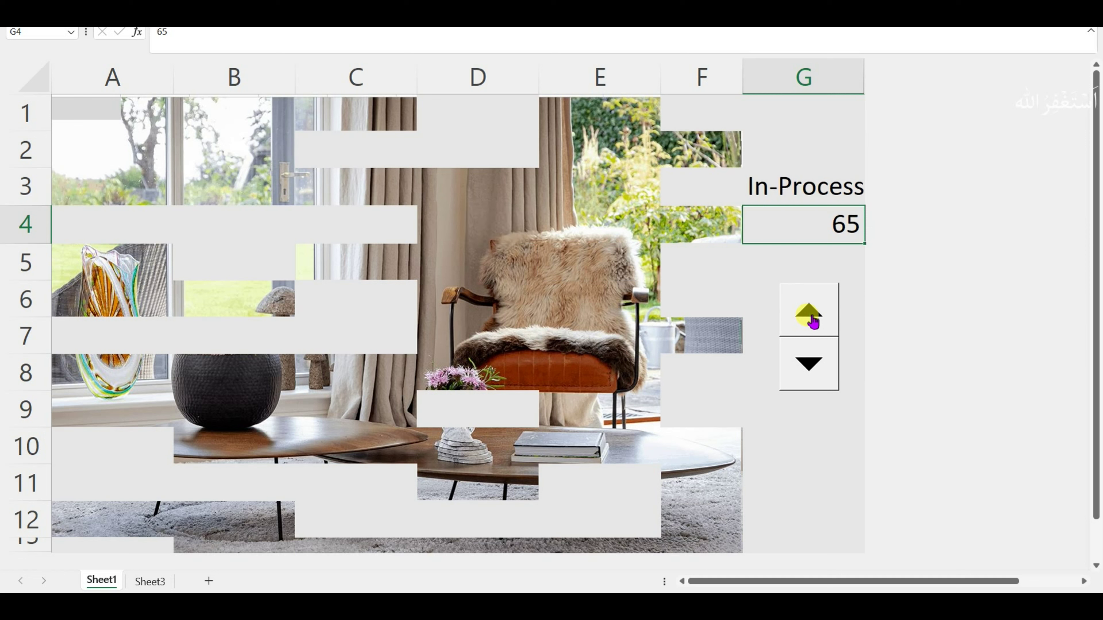
pyautogui.click(810, 317)
pyautogui.click(810, 317)
pyautogui.click(811, 318)
pyautogui.click(810, 318)
pyautogui.click(810, 318)
pyautogui.click(810, 317)
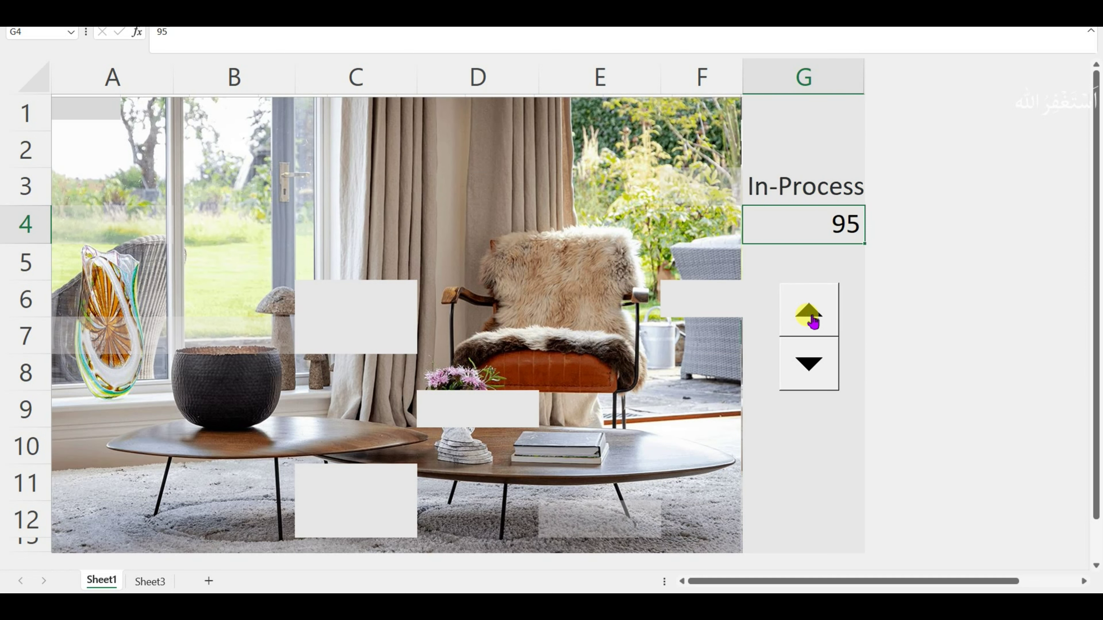
pyautogui.click(810, 317)
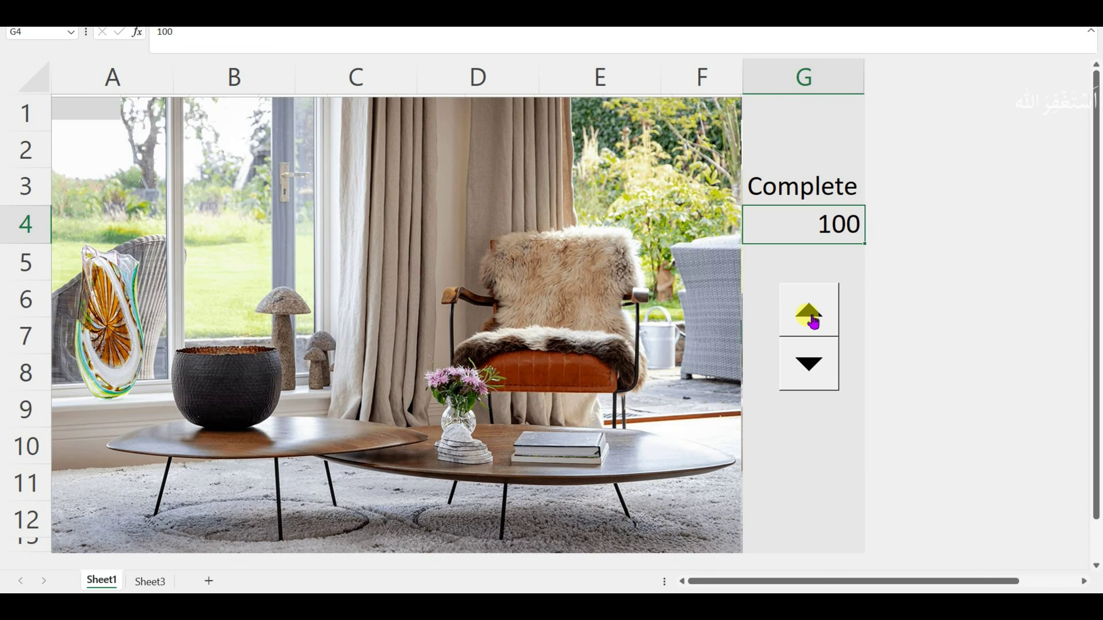
# On Sheet3, set dada.JPG as the worksheet background from Page Layout > Background
pyautogui.click(144, 584)
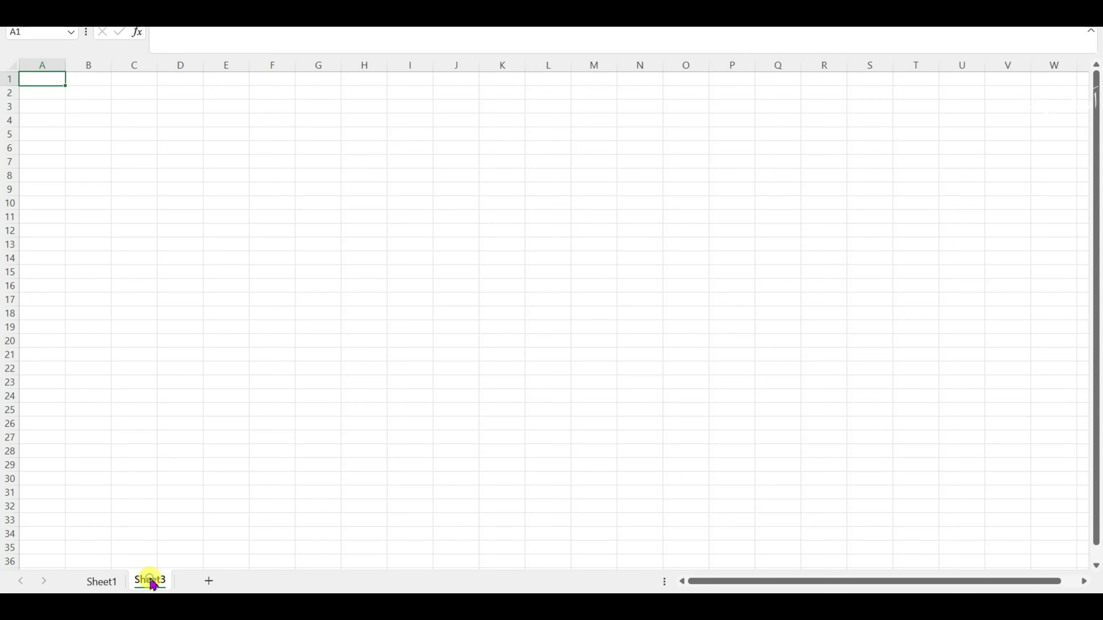
pyautogui.click(150, 246)
pyautogui.click(160, 193)
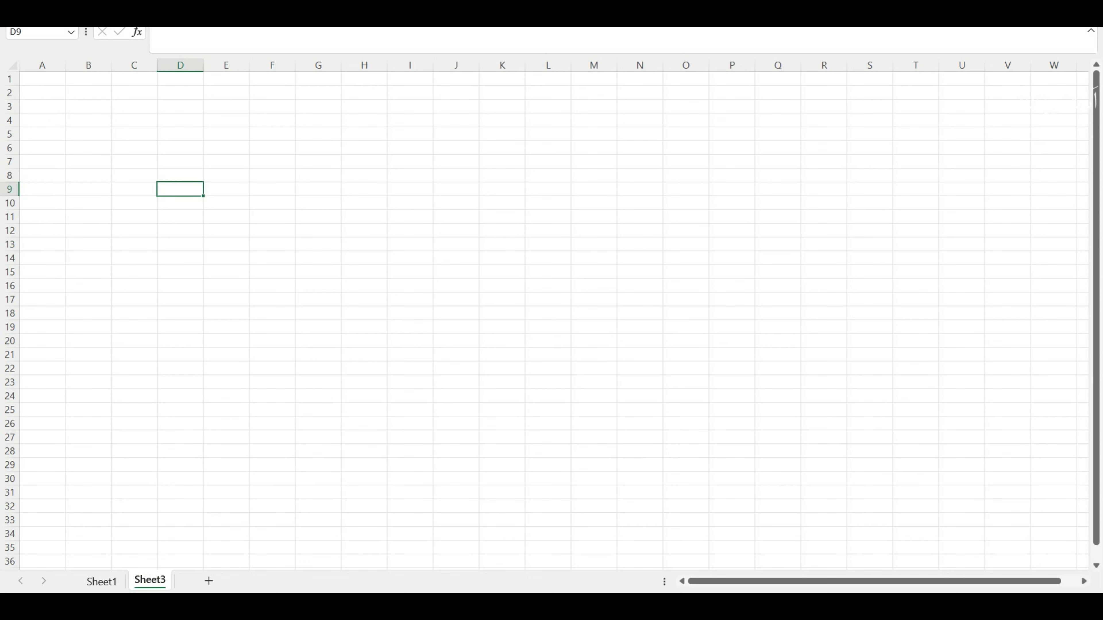
pyautogui.click(174, 27)
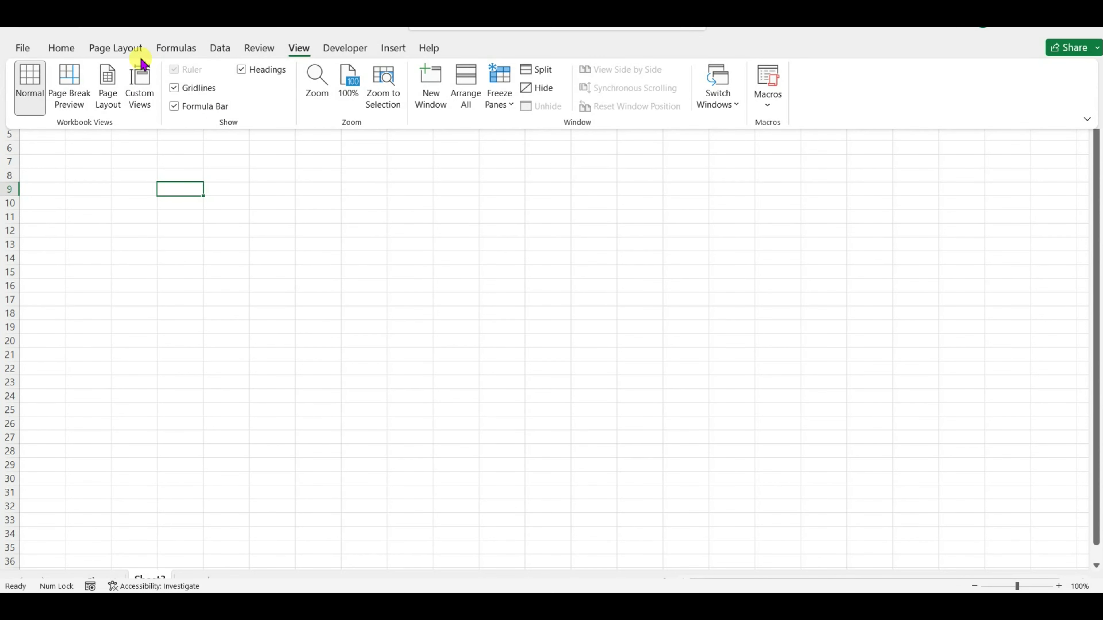
pyautogui.click(128, 49)
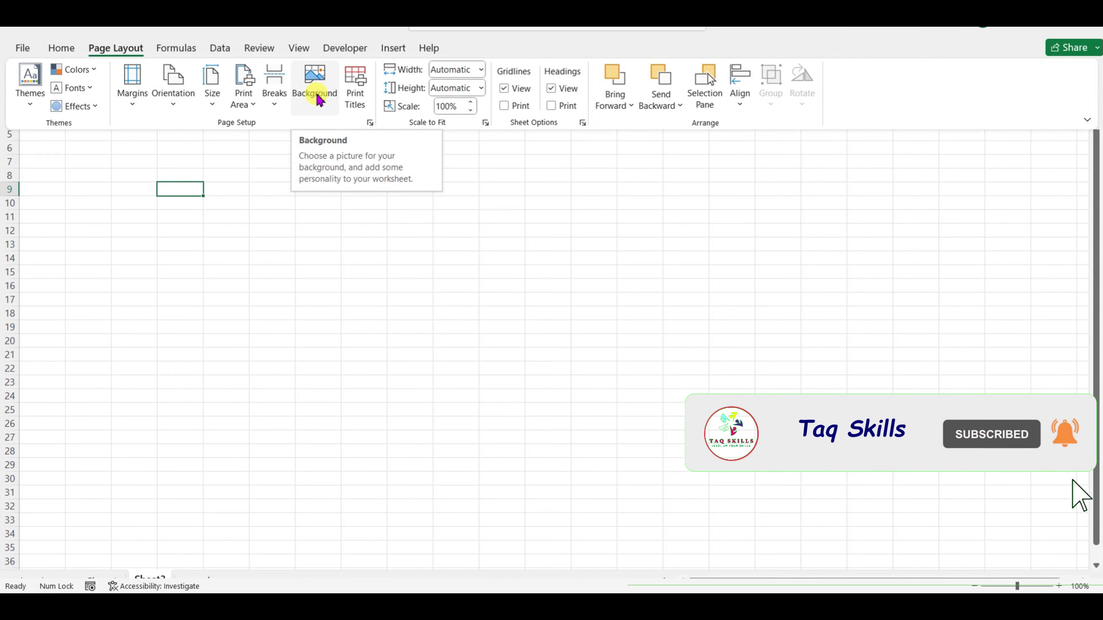
pyautogui.click(318, 99)
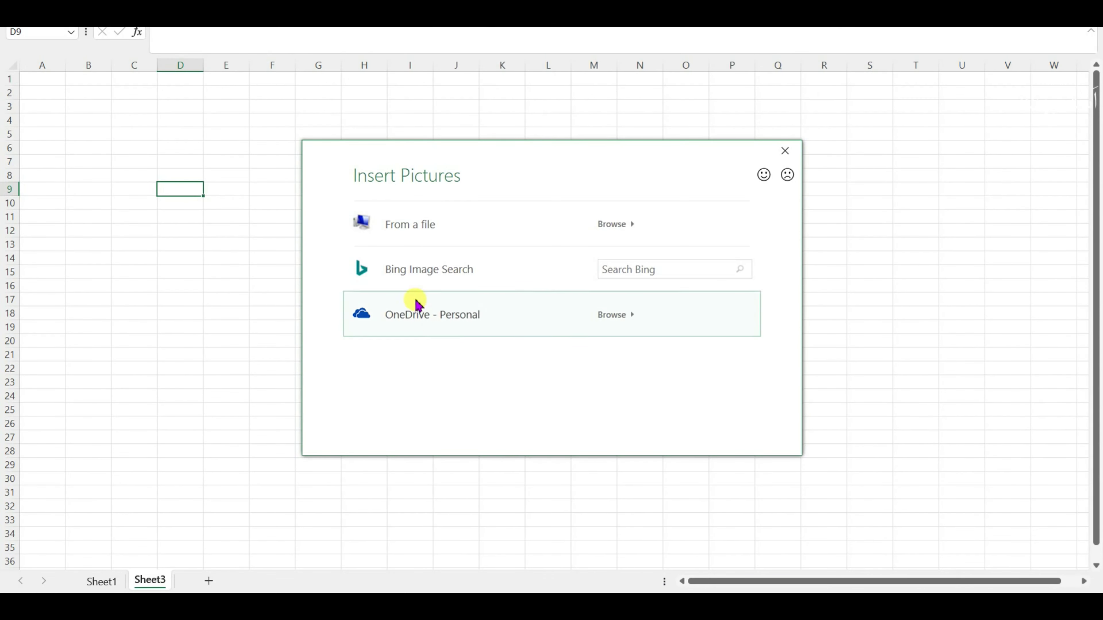
pyautogui.click(400, 230)
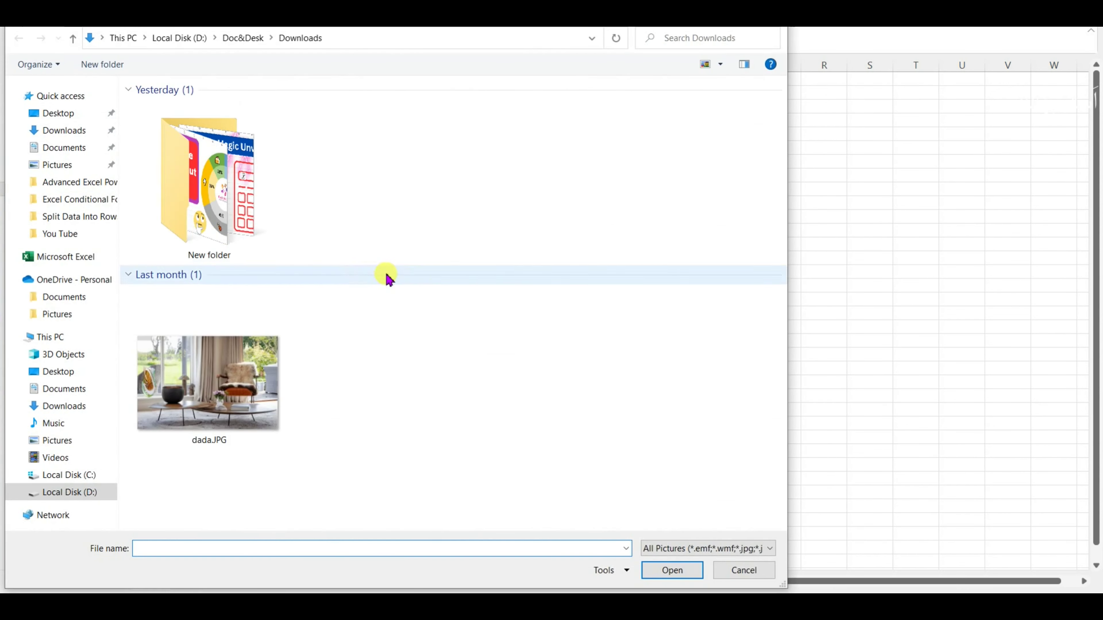
pyautogui.doubleClick(226, 399)
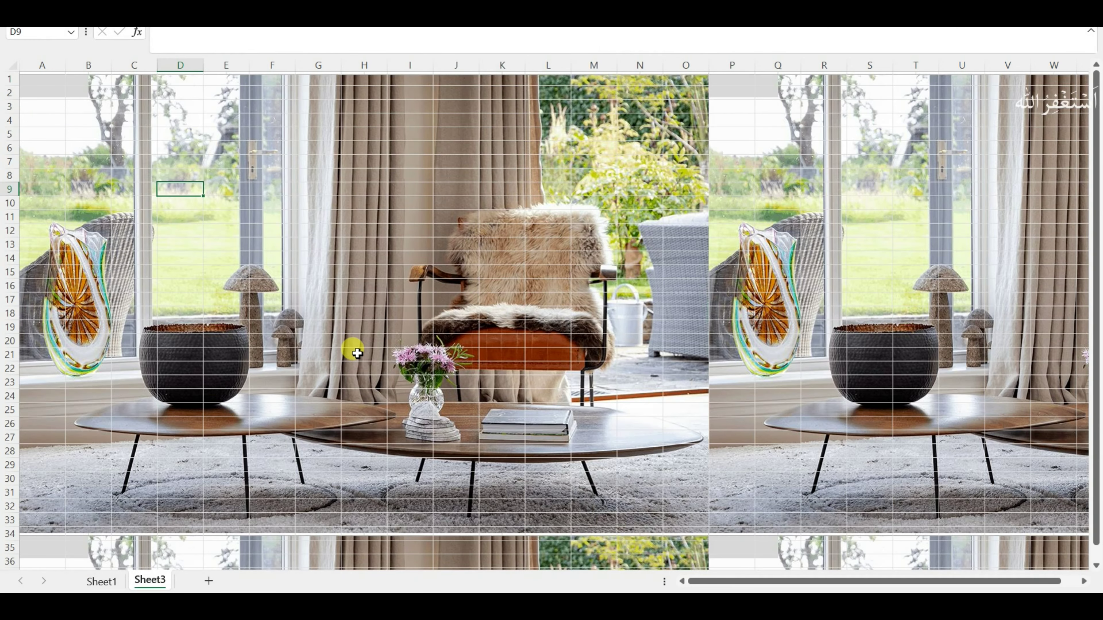
# Narrow column K and widen column J to 8.44 so K starts where the photo repeats
pyautogui.keyDown('ctrl'); pyautogui.scroll(1, 357, 354); pyautogui.keyUp('ctrl')
pyautogui.keyDown('ctrl'); pyautogui.scroll(1, 357, 353); pyautogui.keyUp('ctrl')
pyautogui.keyDown('ctrl'); pyautogui.scroll(1, 357, 353); pyautogui.keyUp('ctrl')
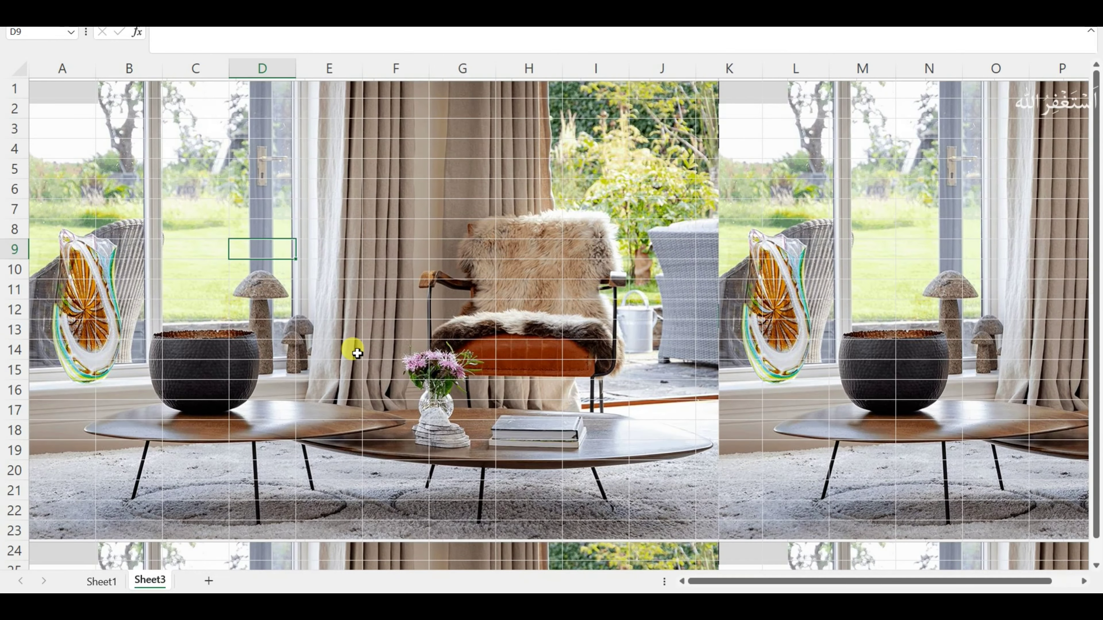
pyautogui.click(391, 305)
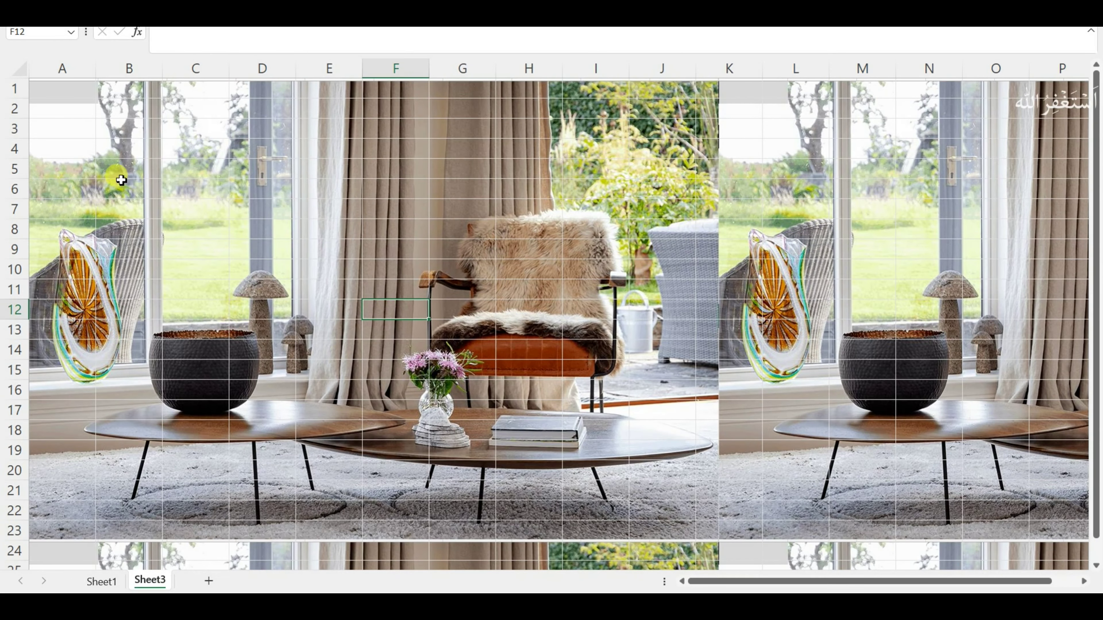
pyautogui.click(66, 171)
pyautogui.click(157, 234)
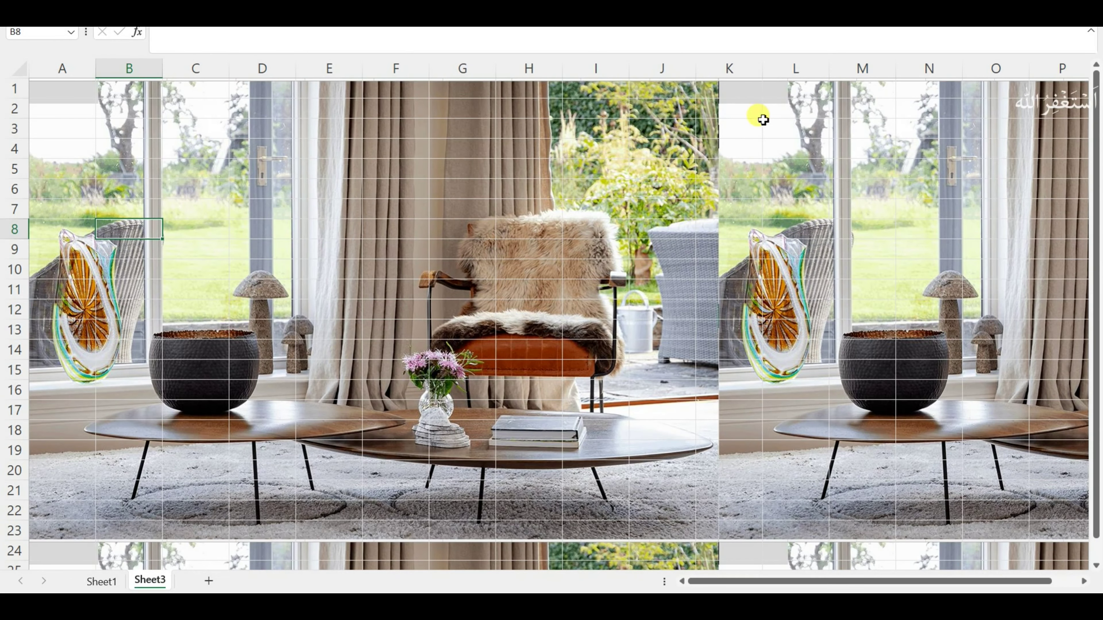
pyautogui.click(718, 98)
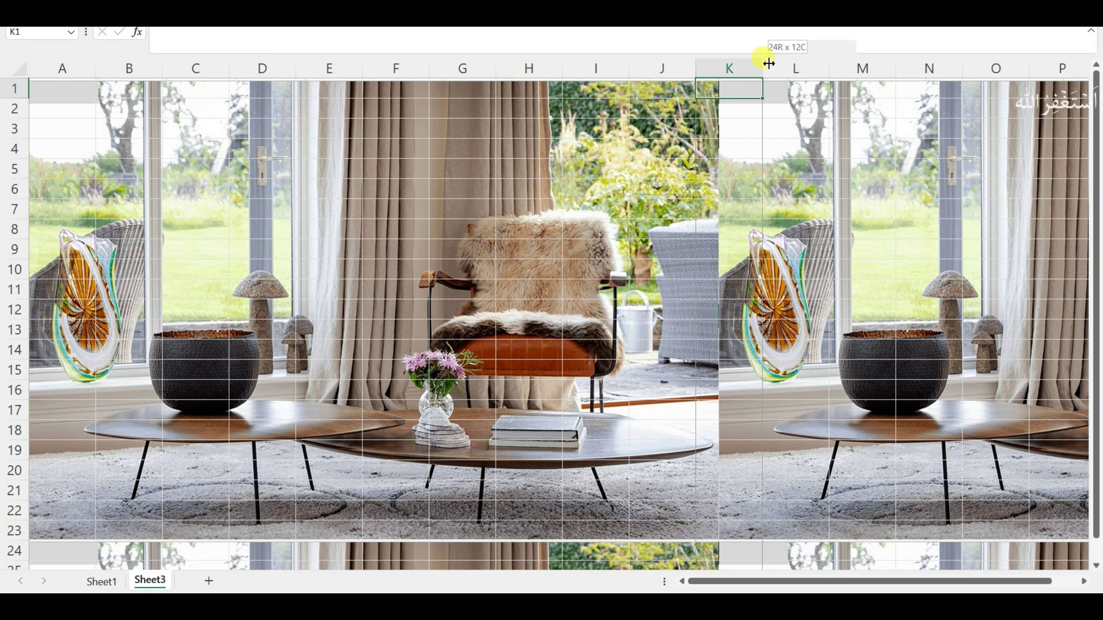
pyautogui.moveTo(768, 63)
pyautogui.mouseDown()
pyautogui.moveTo(716, 65)
pyautogui.moveTo(767, 65)
pyautogui.mouseUp()
pyautogui.moveTo(697, 59); pyautogui.dragTo(719, 66)
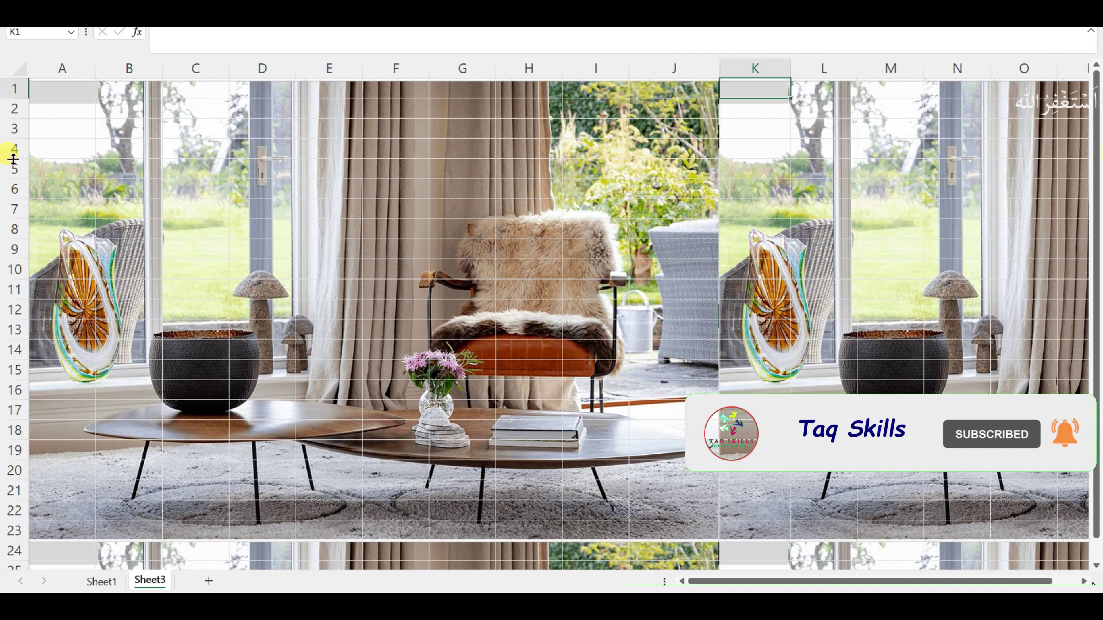
# Select the range A1:K23 covering the first photo tile
pyautogui.moveTo(71, 93); pyautogui.dragTo(69, 109)
pyautogui.moveTo(172, 139); pyautogui.dragTo(750, 522)
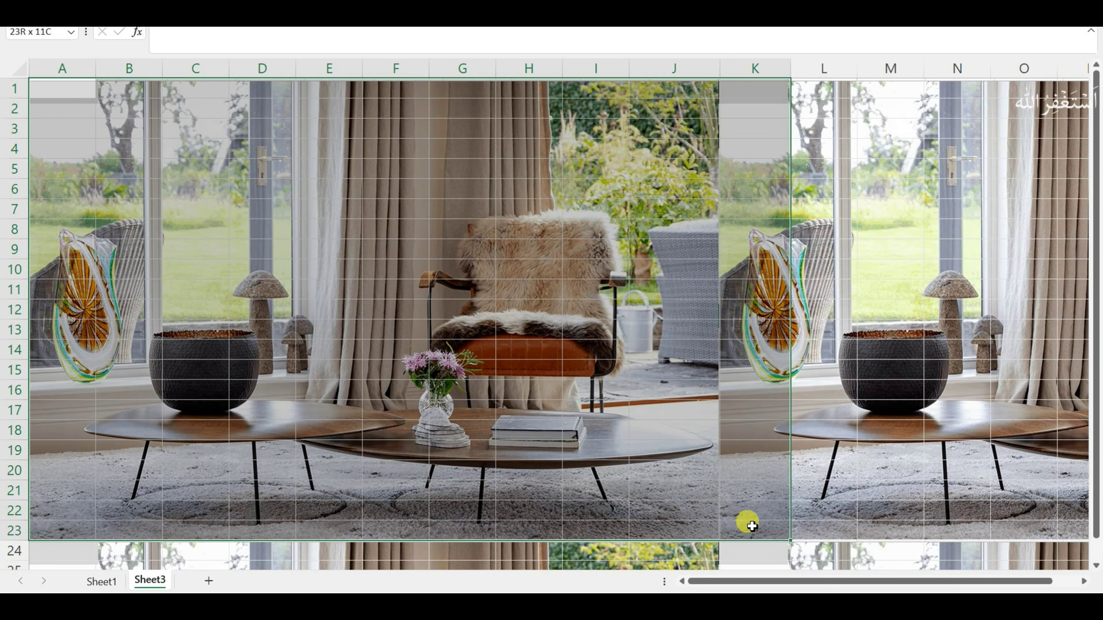
pyautogui.moveTo(752, 525); pyautogui.dragTo(752, 526)
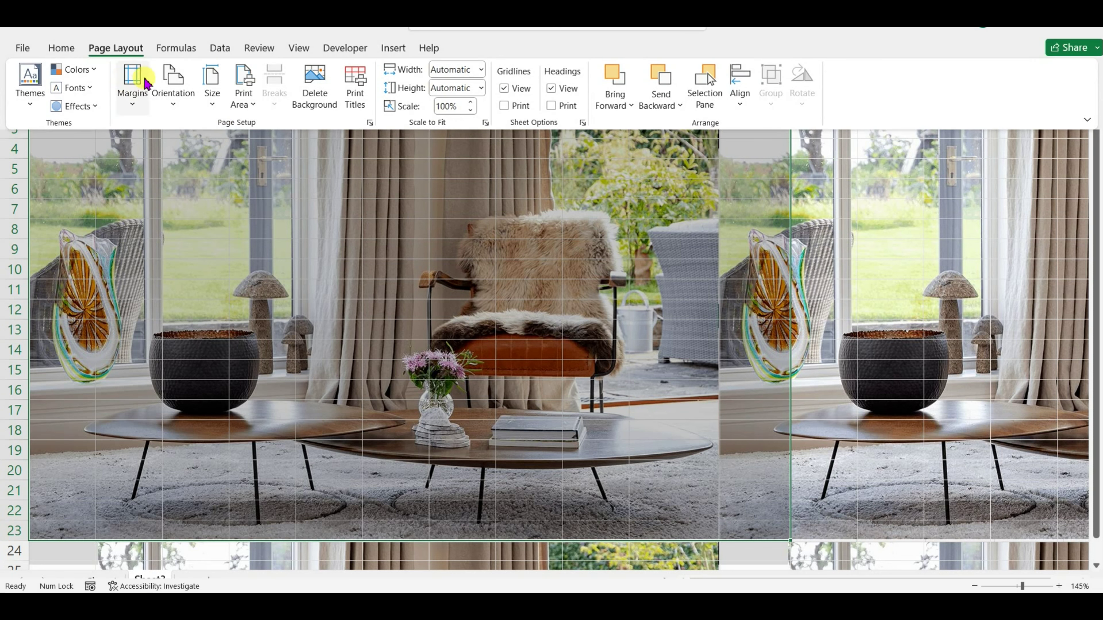
# Fill A1:K23 with a light grey colour
pyautogui.click(67, 57)
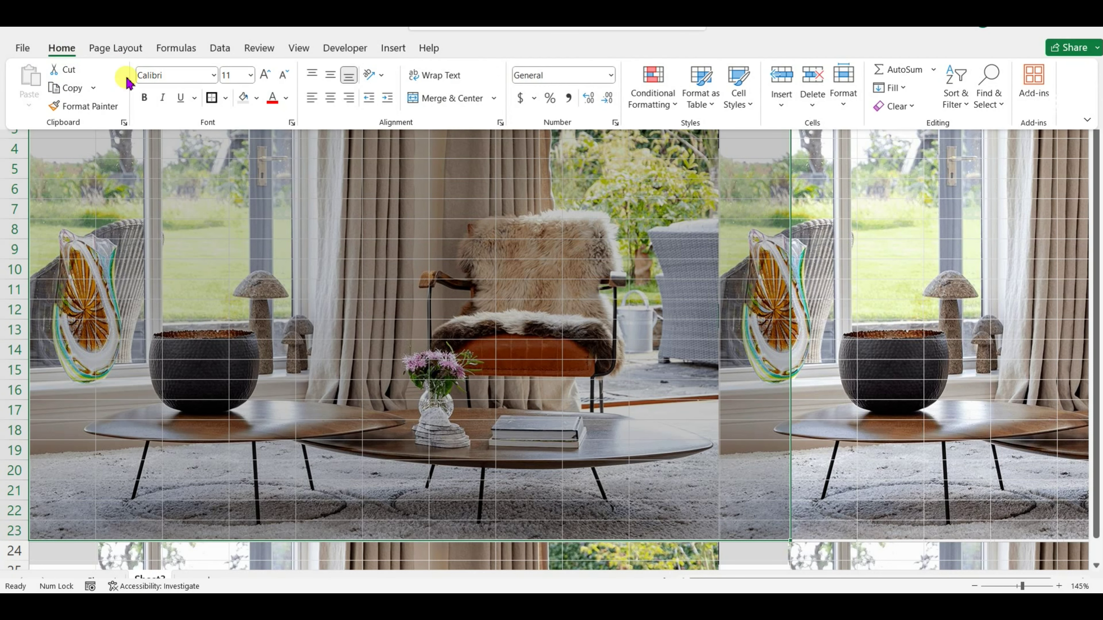
pyautogui.click(256, 98)
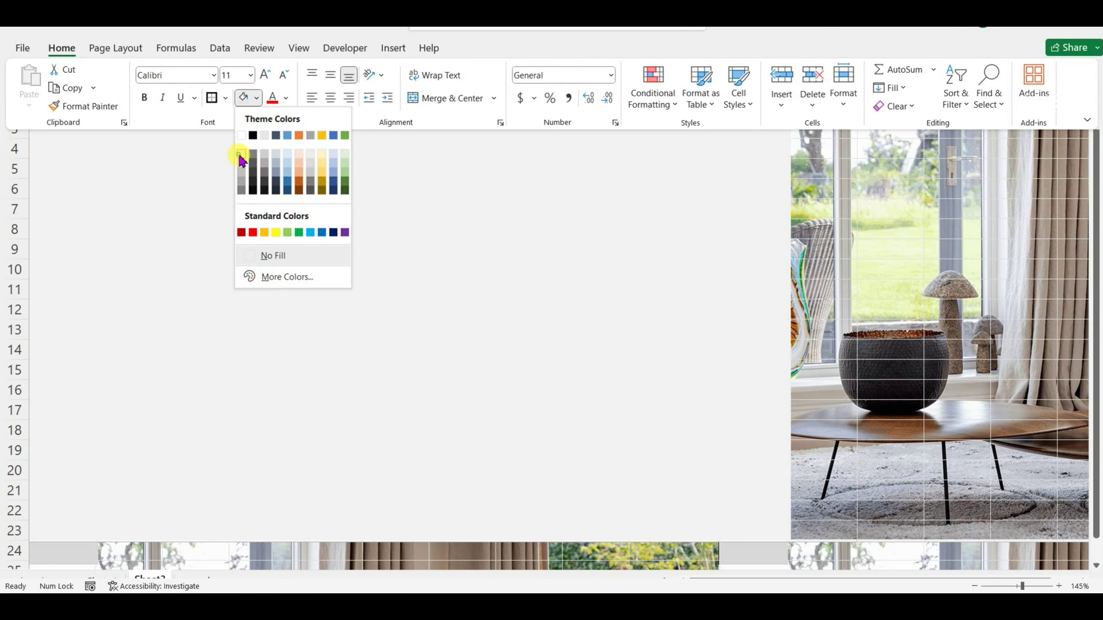
pyautogui.click(241, 164)
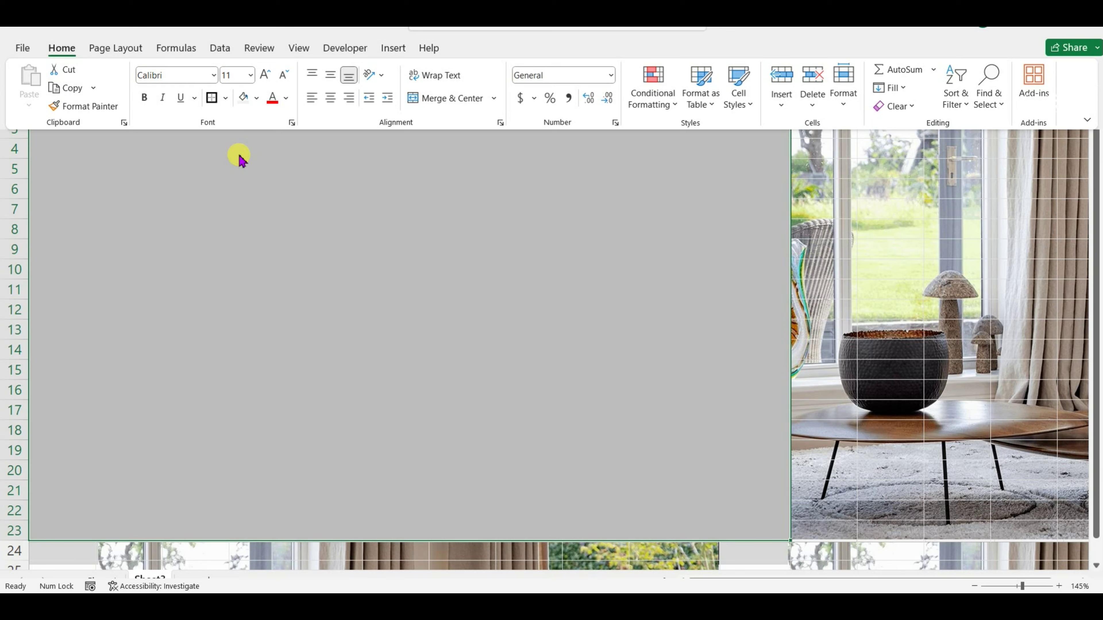
pyautogui.scroll(-5, 159, 61)
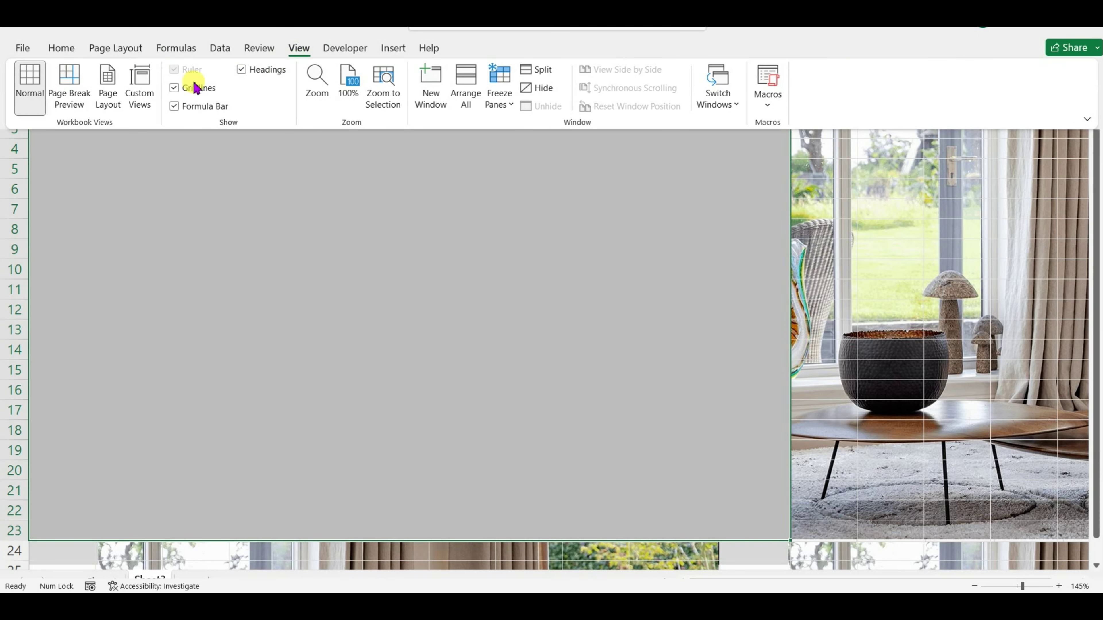
# Turn off the worksheet gridlines, then bring them back with Ctrl+Y
pyautogui.click(173, 88)
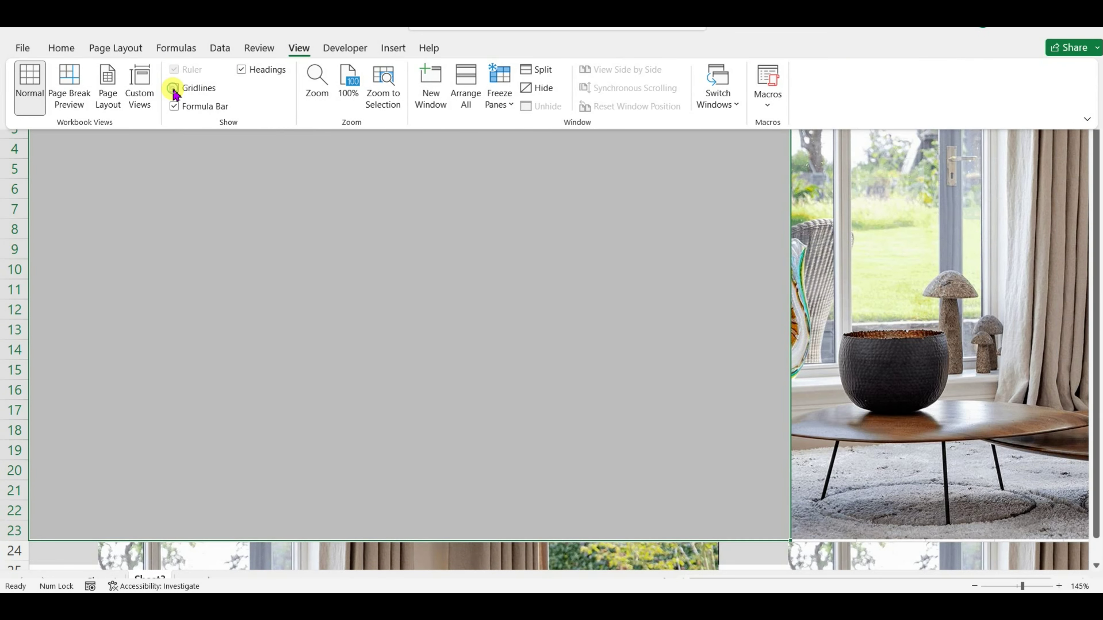
pyautogui.click(756, 198)
pyautogui.click(796, 107)
pyautogui.hotkey('ctrl', 'y')
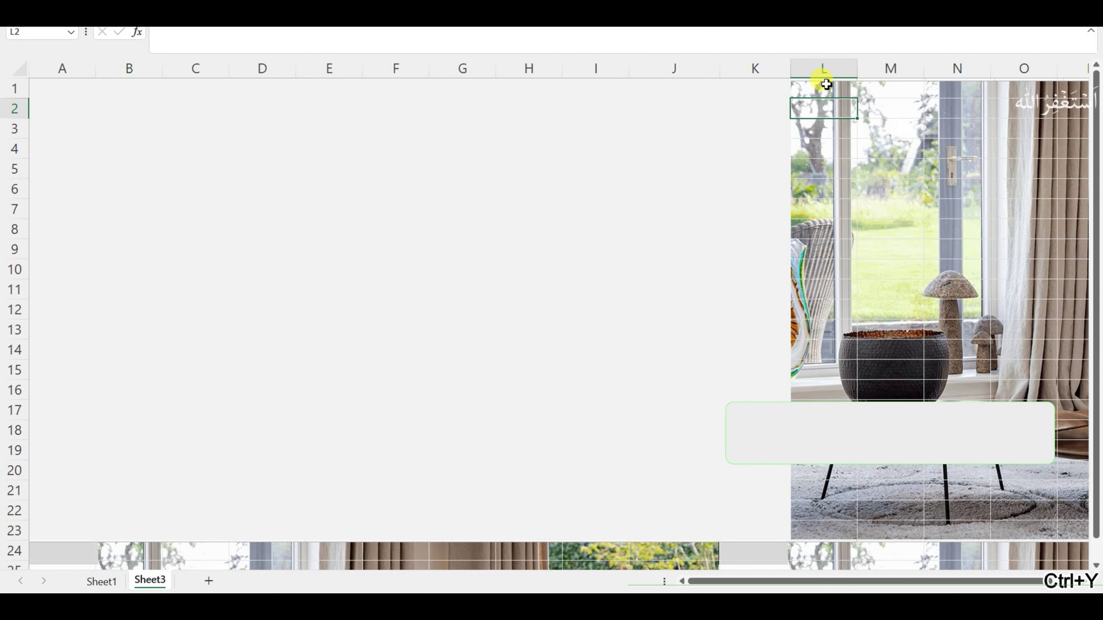
pyautogui.click(829, 69)
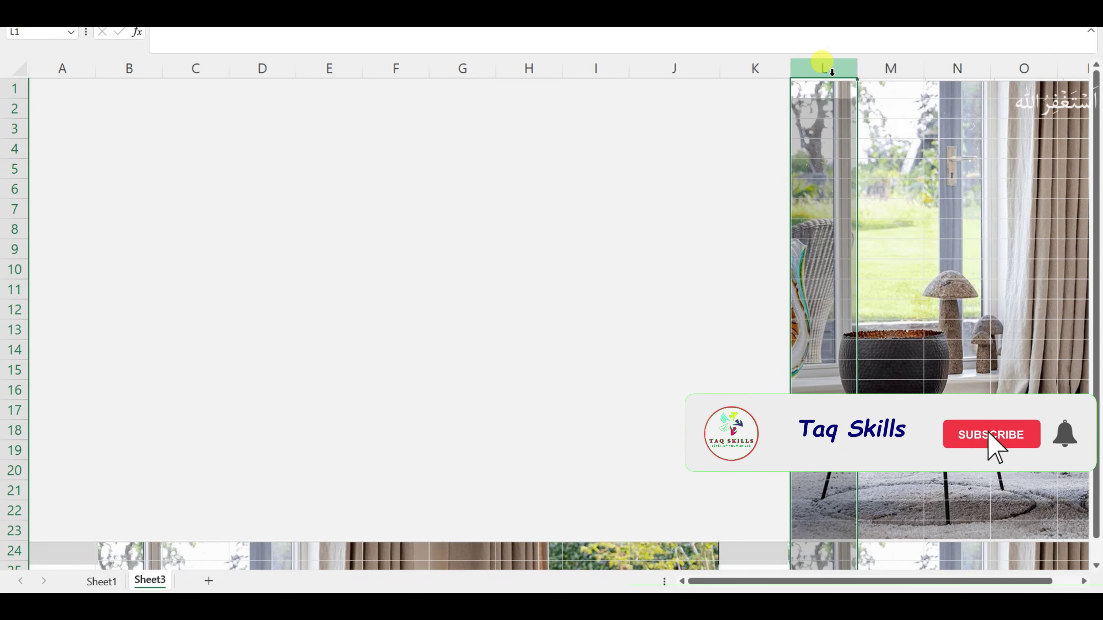
# Hide all columns from L through XFD
pyautogui.hotkey('ctrl', 'shift', 'Right')
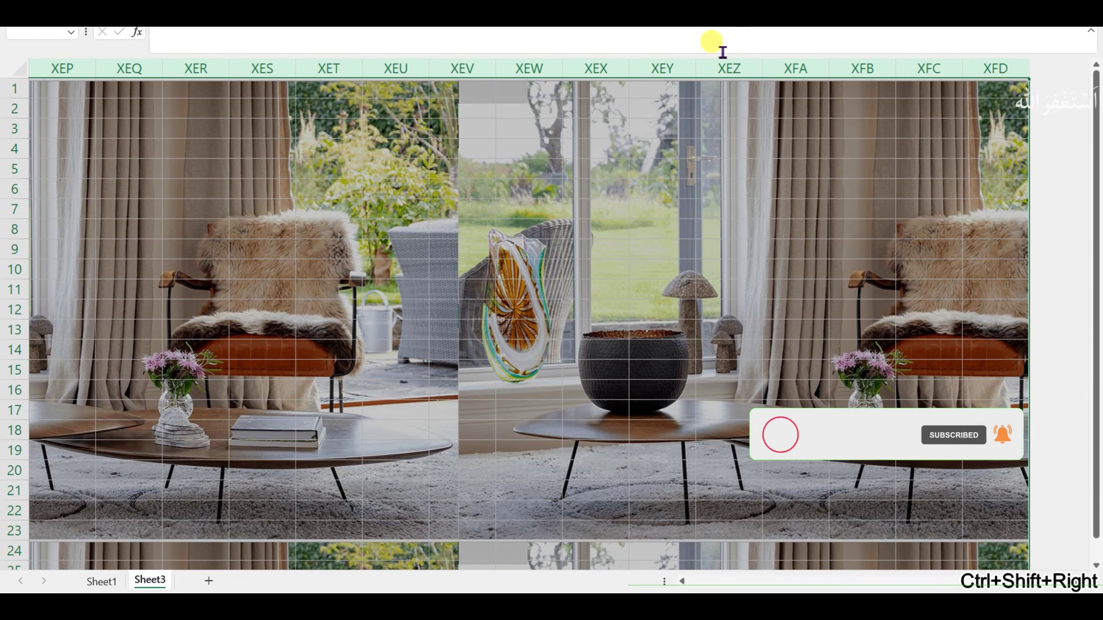
pyautogui.rightClick(619, 68)
pyautogui.click(655, 320)
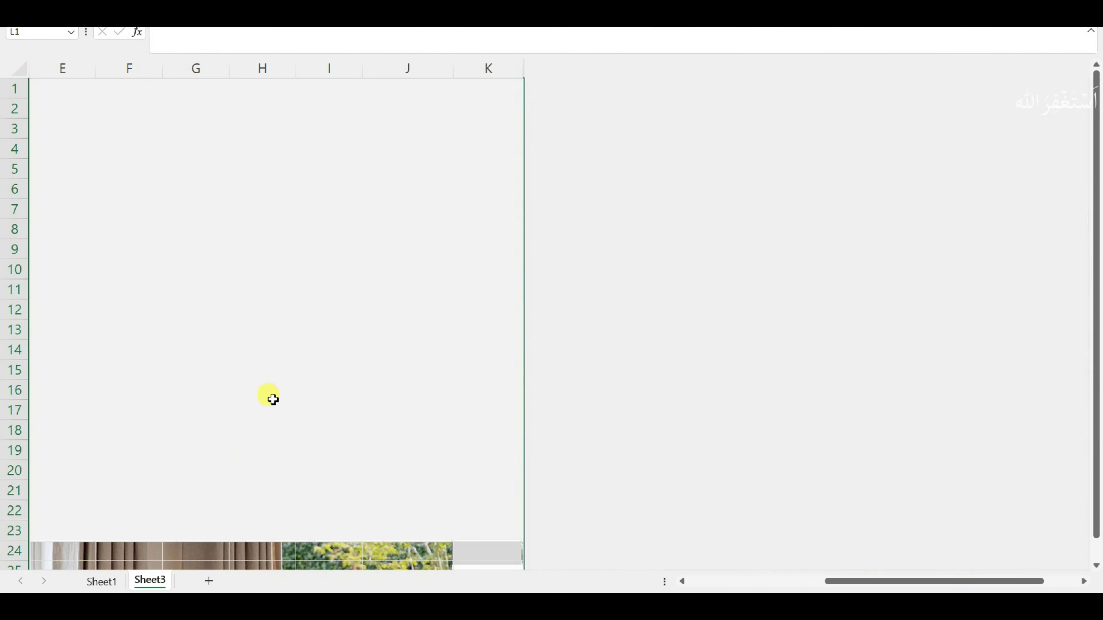
# Select every row from 24 down to the bottom of the sheet
pyautogui.scroll(-1, 160, 514)
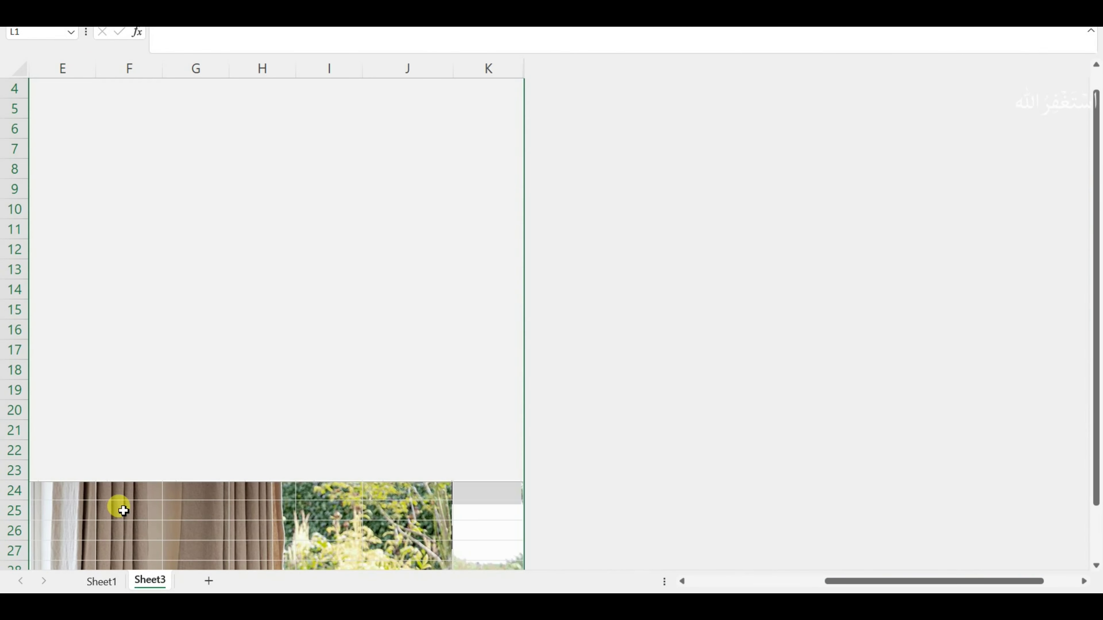
pyautogui.click(14, 495)
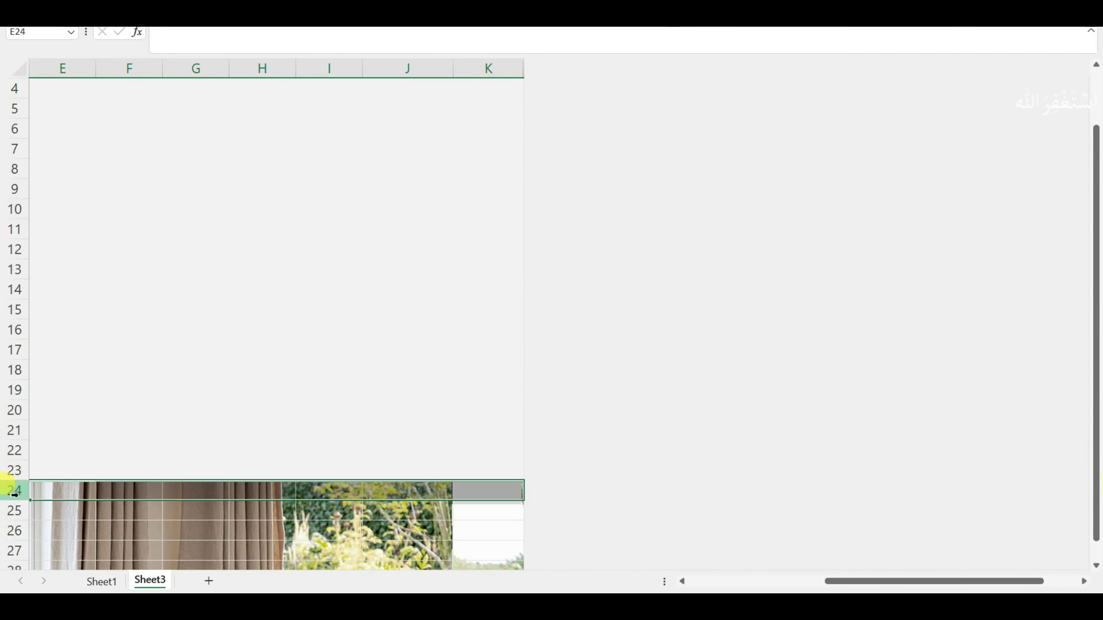
pyautogui.hotkey('ctrl', 'shift', 'Down')
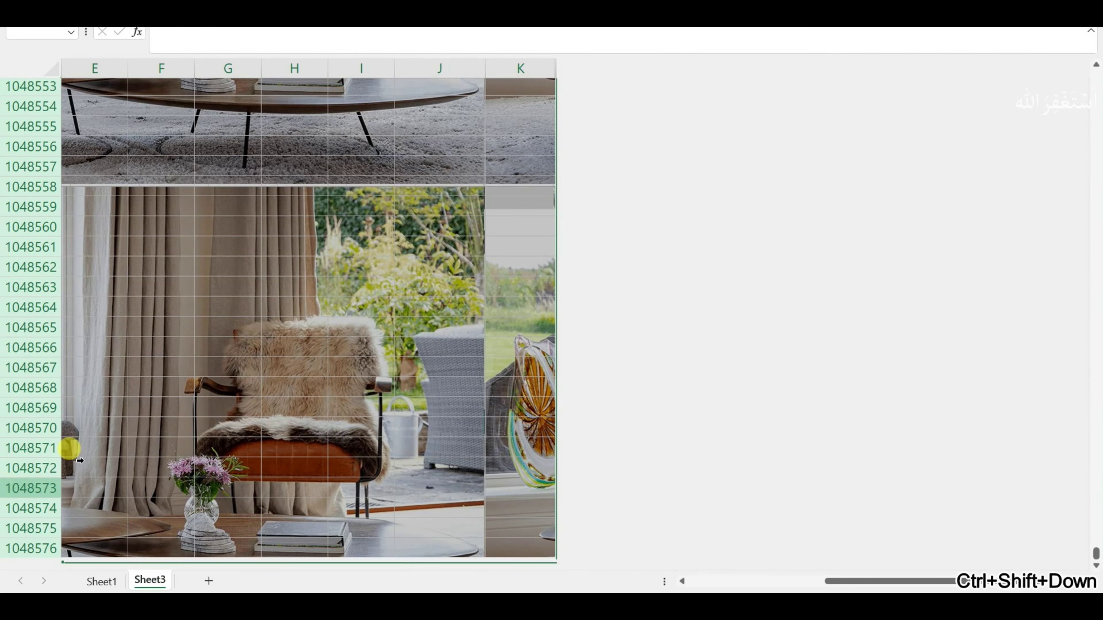
pyautogui.rightClick(230, 346)
# Hide rows 24 to the bottom and enter the label 'Completed' in K2
pyautogui.click(264, 316)
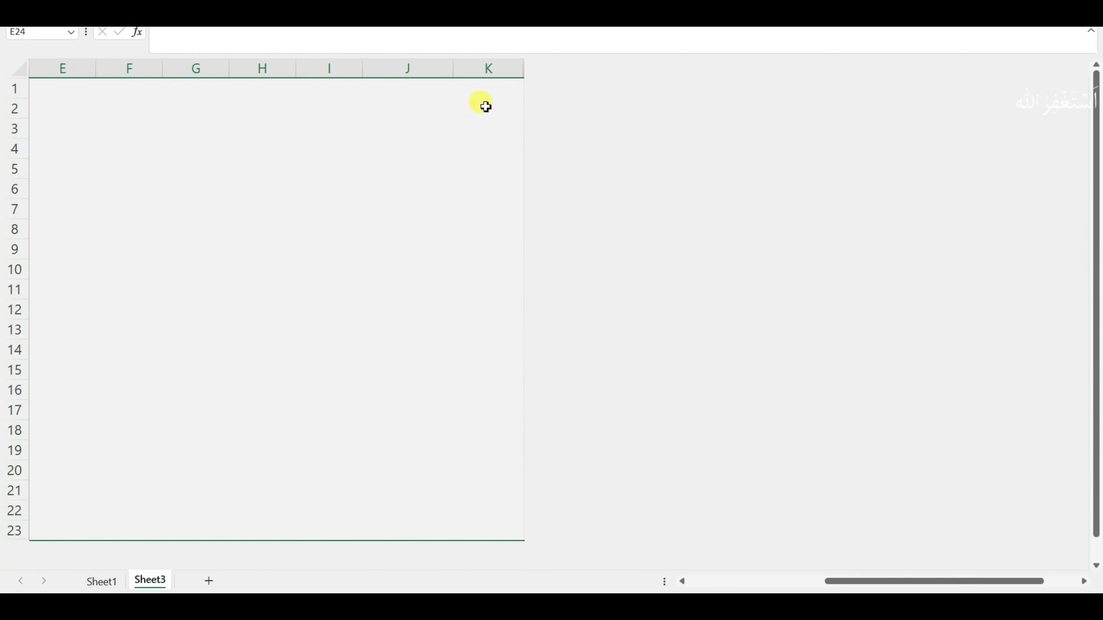
pyautogui.click(485, 111)
pyautogui.write('Complete')
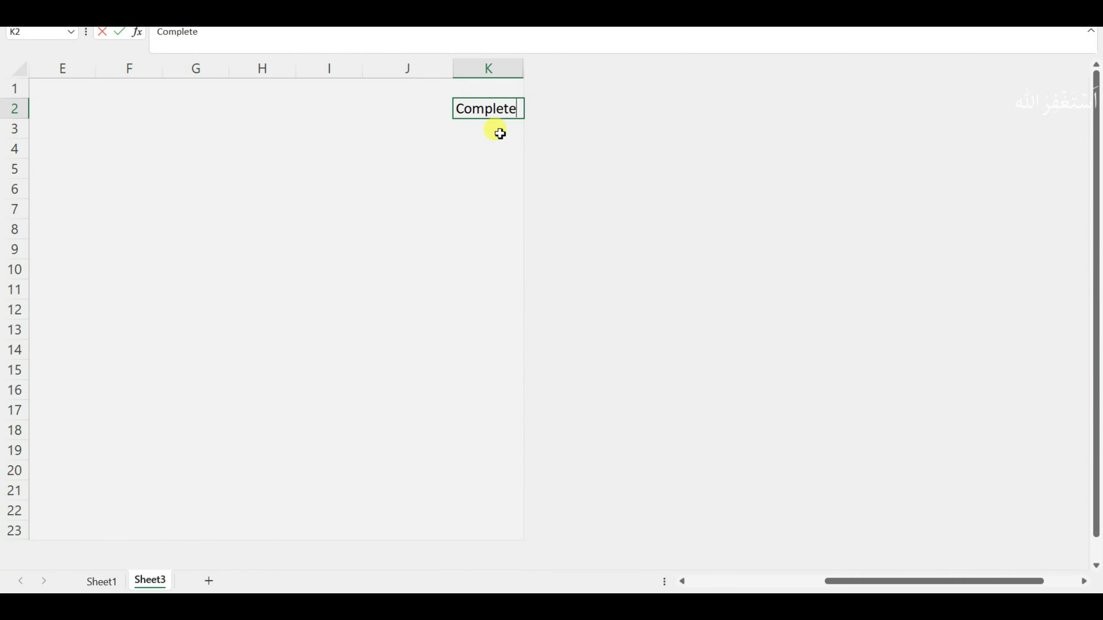
pyautogui.write('d')
pyautogui.press('Return')
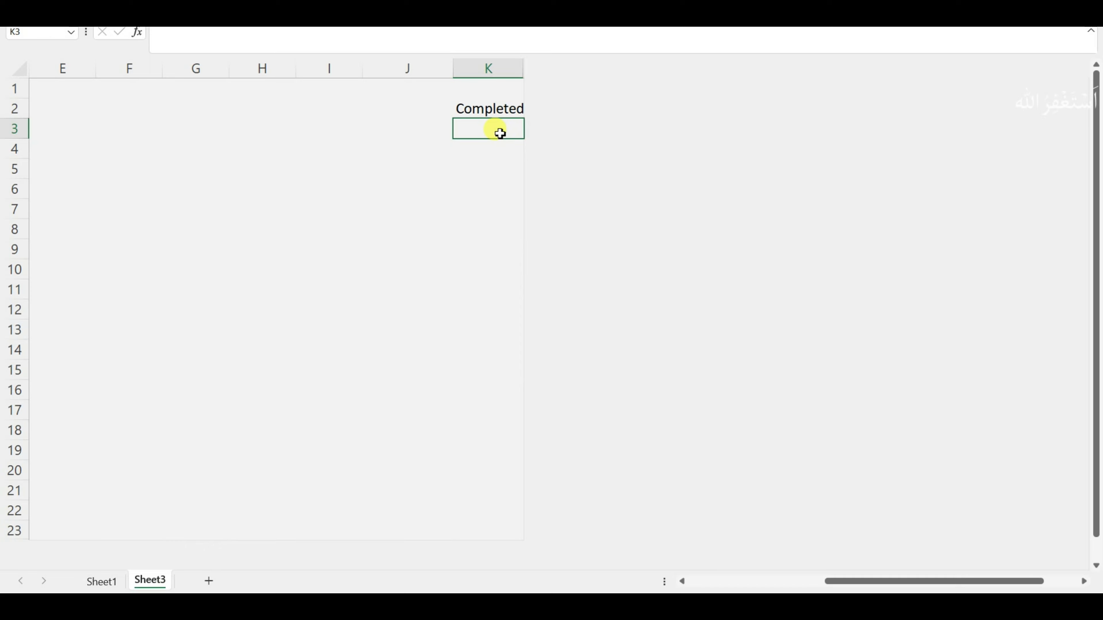
# Give cell K3 an outside border from the Home Borders menu
pyautogui.click(494, 147)
pyautogui.click(495, 131)
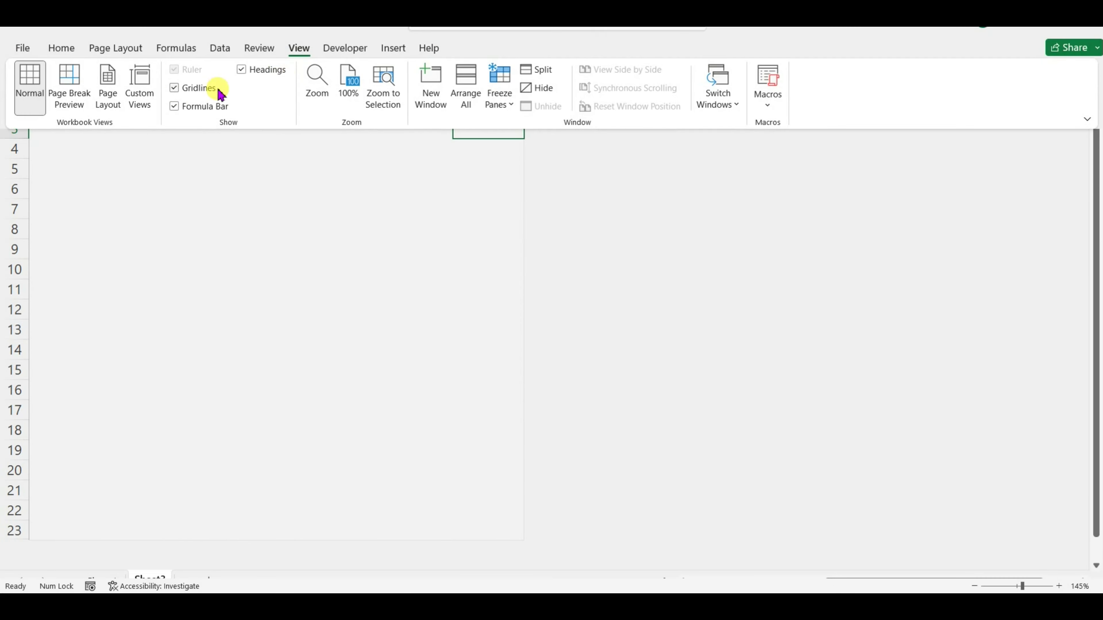
pyautogui.click(71, 54)
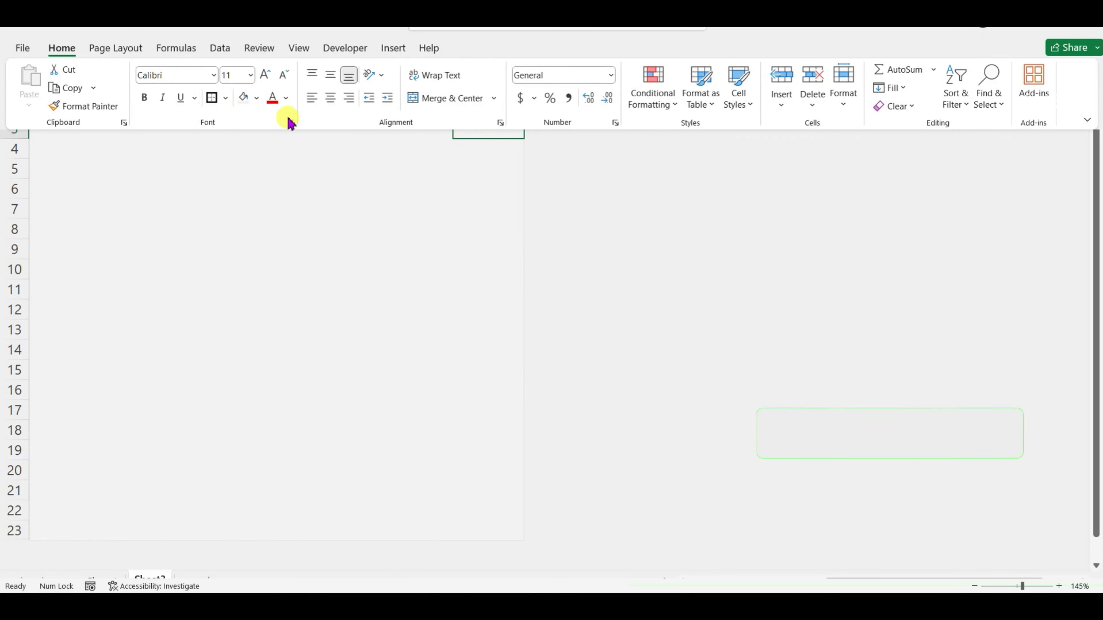
pyautogui.click(492, 168)
pyautogui.click(499, 150)
pyautogui.click(493, 177)
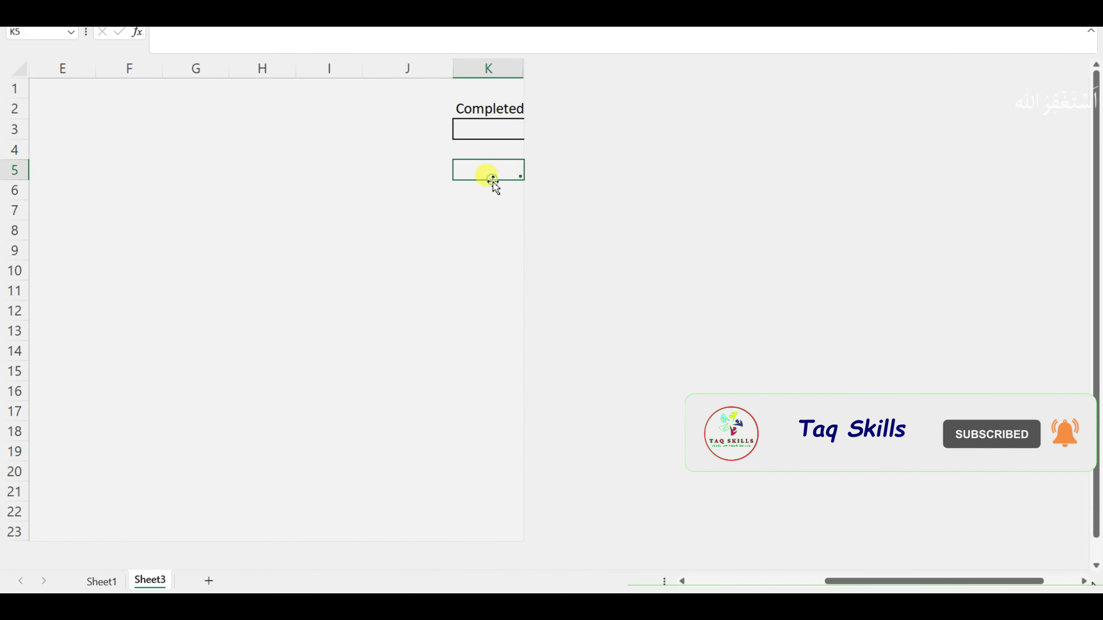
# Fill E1:J23 with a RANDBETWEEN formula giving random numbers up to 100
pyautogui.moveTo(44, 86)
pyautogui.mouseDown()
pyautogui.moveTo(447, 399)
pyautogui.moveTo(431, 475)
pyautogui.moveTo(432, 551)
pyautogui.mouseUp()
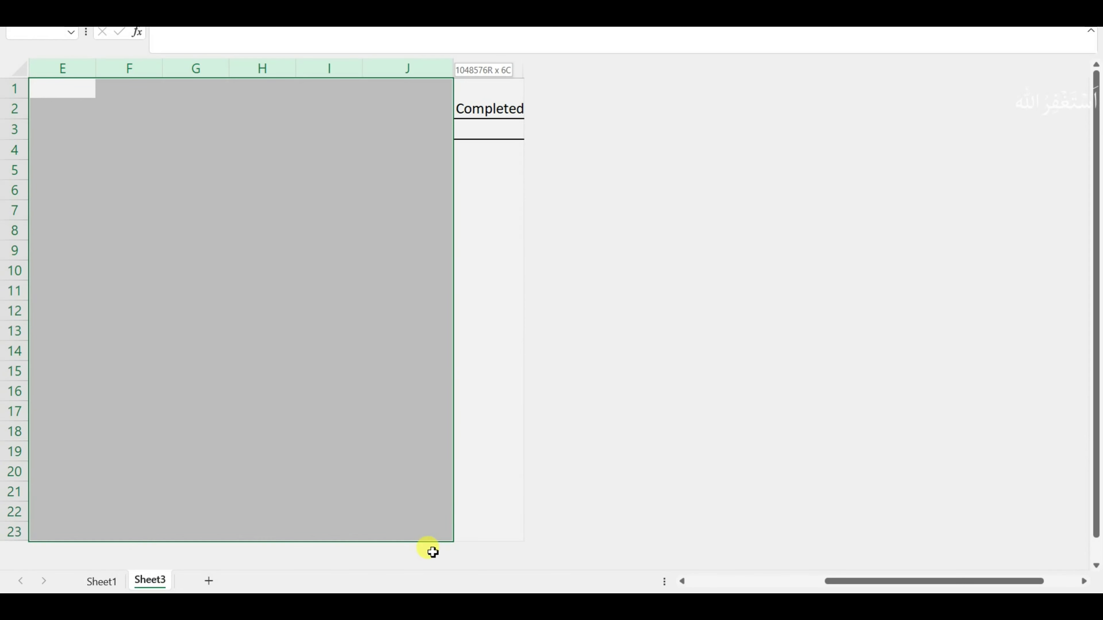
pyautogui.moveTo(413, 57); pyautogui.dragTo(413, 532)
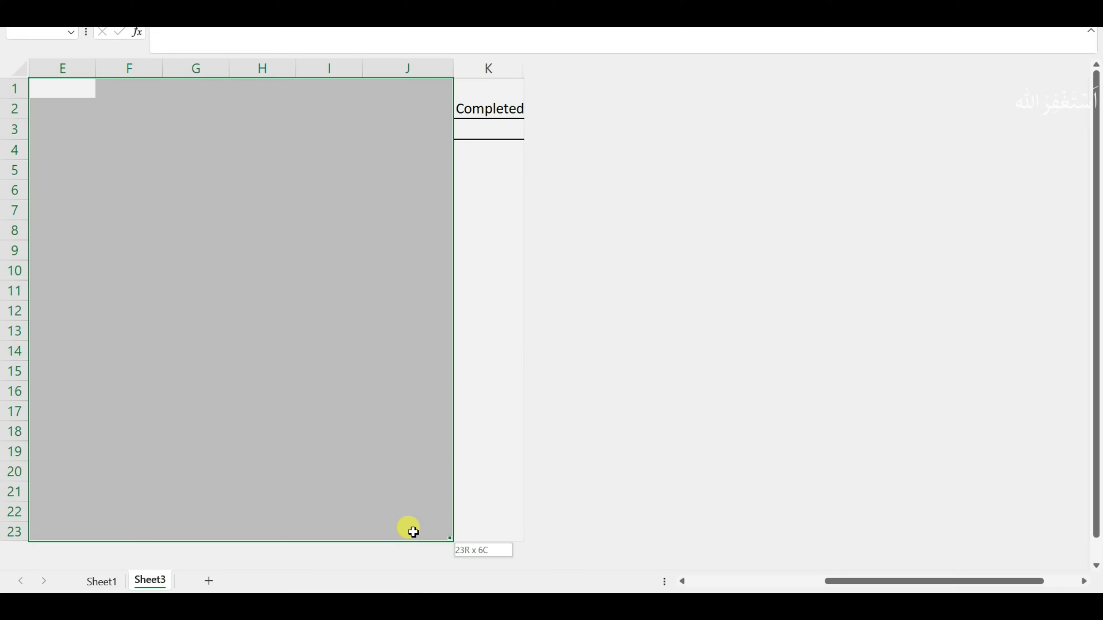
pyautogui.click(160, 37)
pyautogui.write('=')
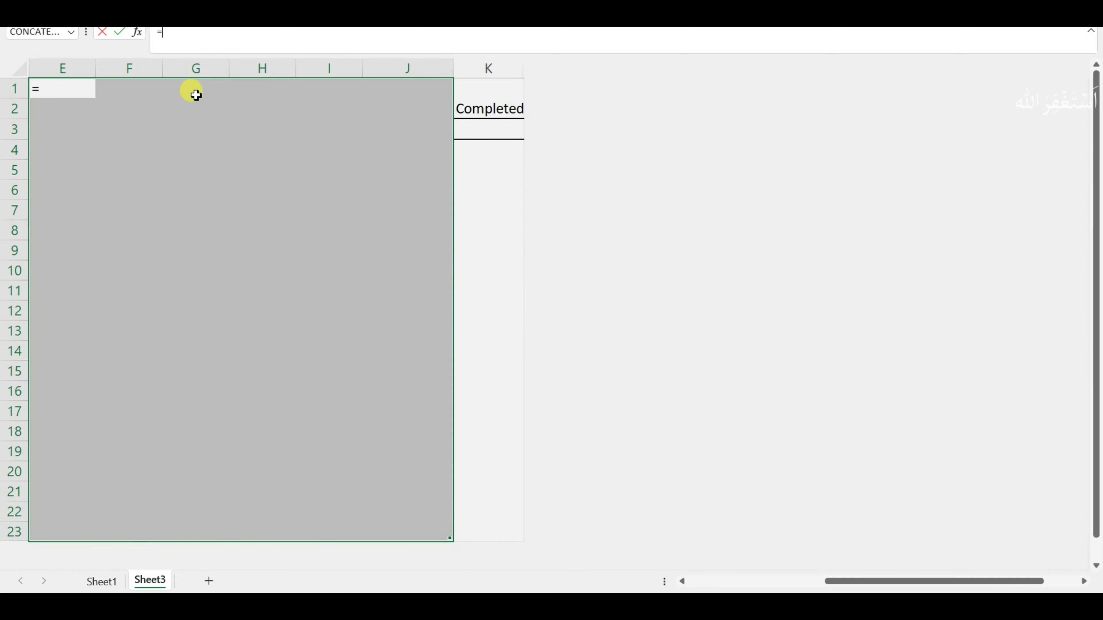
pyautogui.write('ran')
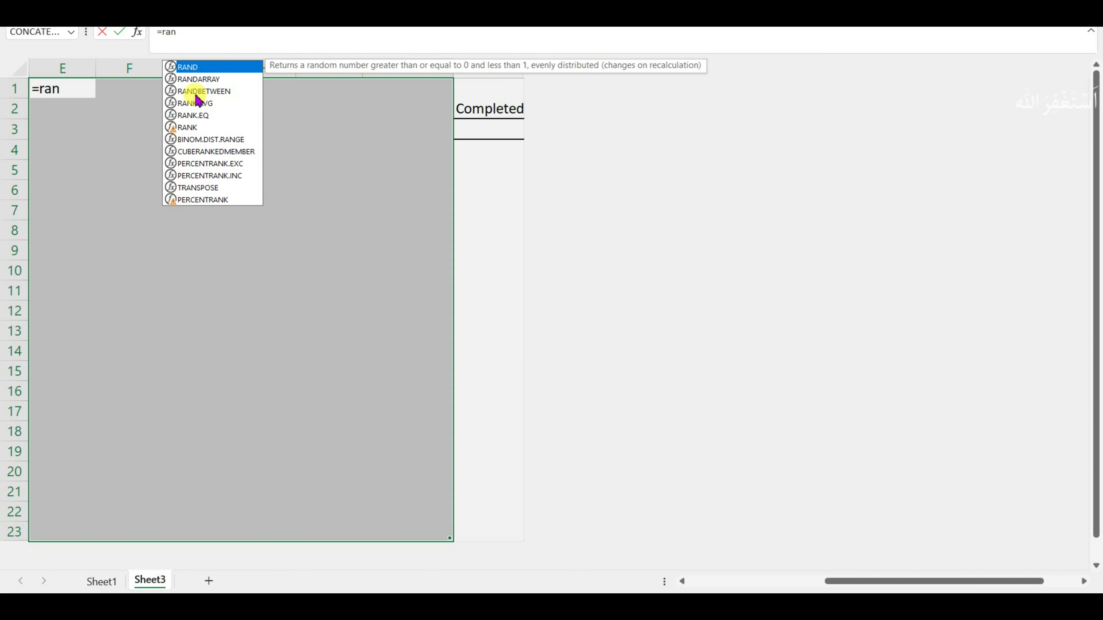
pyautogui.doubleClick(197, 92)
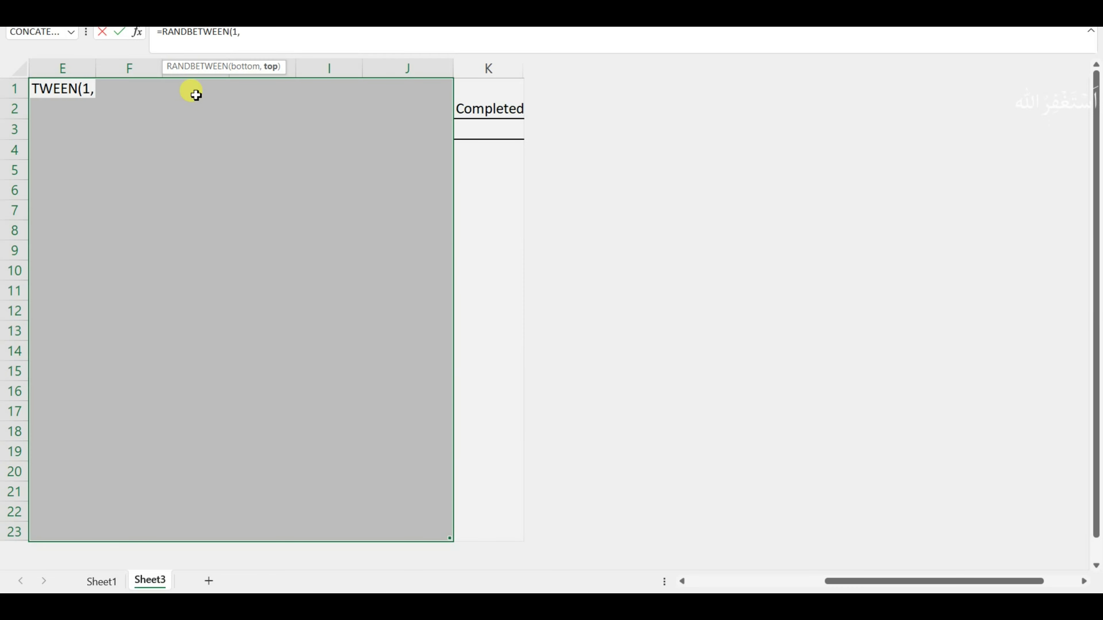
pyautogui.write('100')
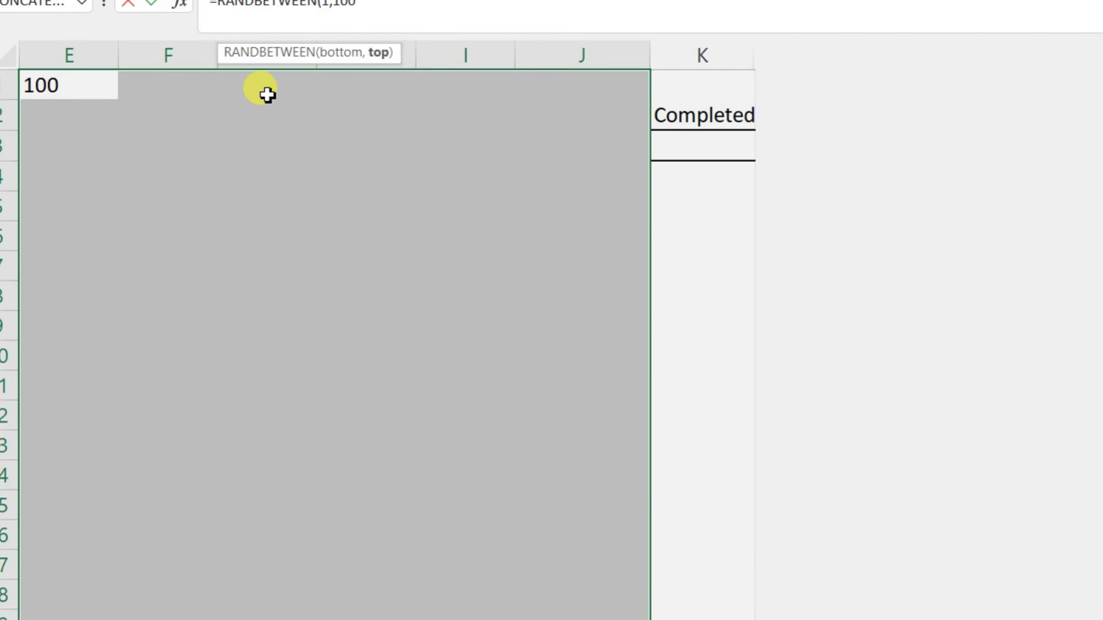
pyautogui.write(')')
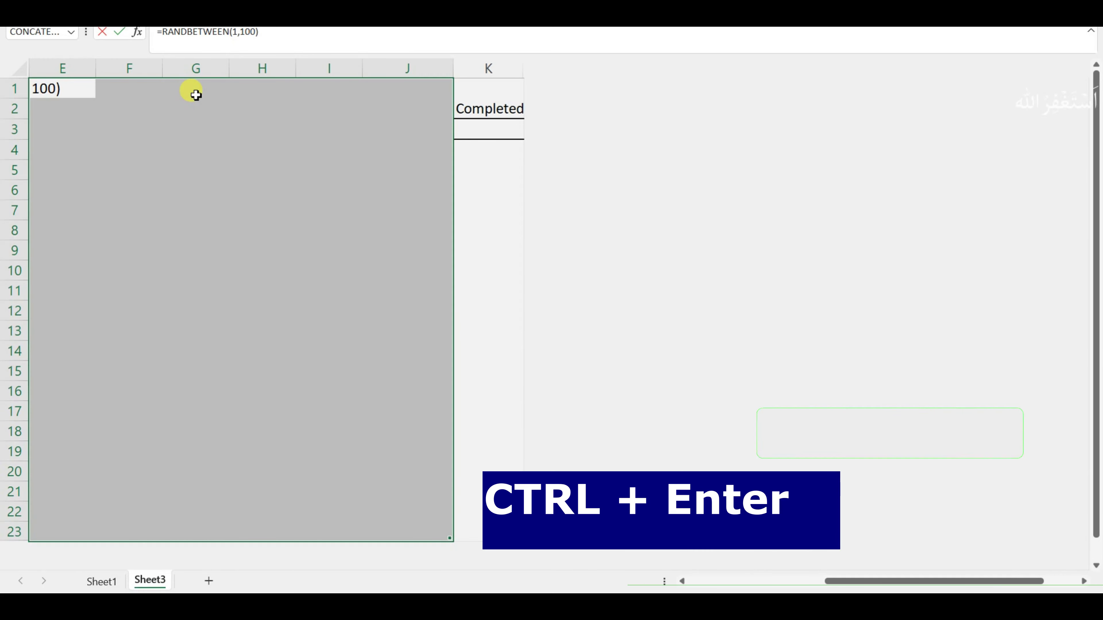
pyautogui.hotkey('ctrl', 'Return')
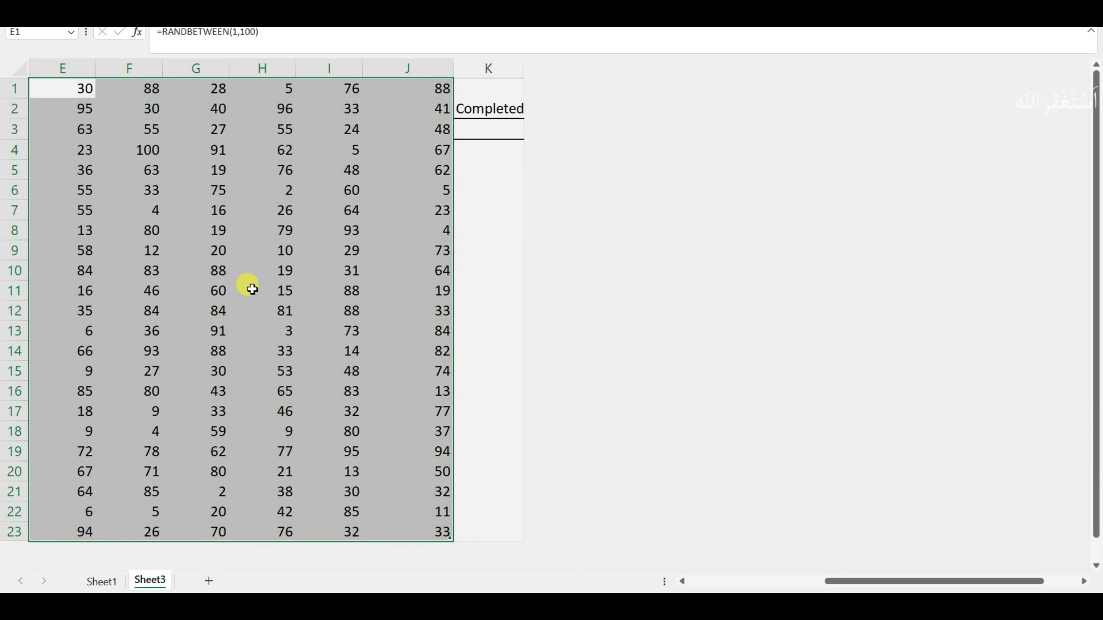
# Replace the E1:J23 formulas with fixed values using Paste Special > Values
pyautogui.hotkey('ctrl', 'c')
pyautogui.rightClick(222, 176)
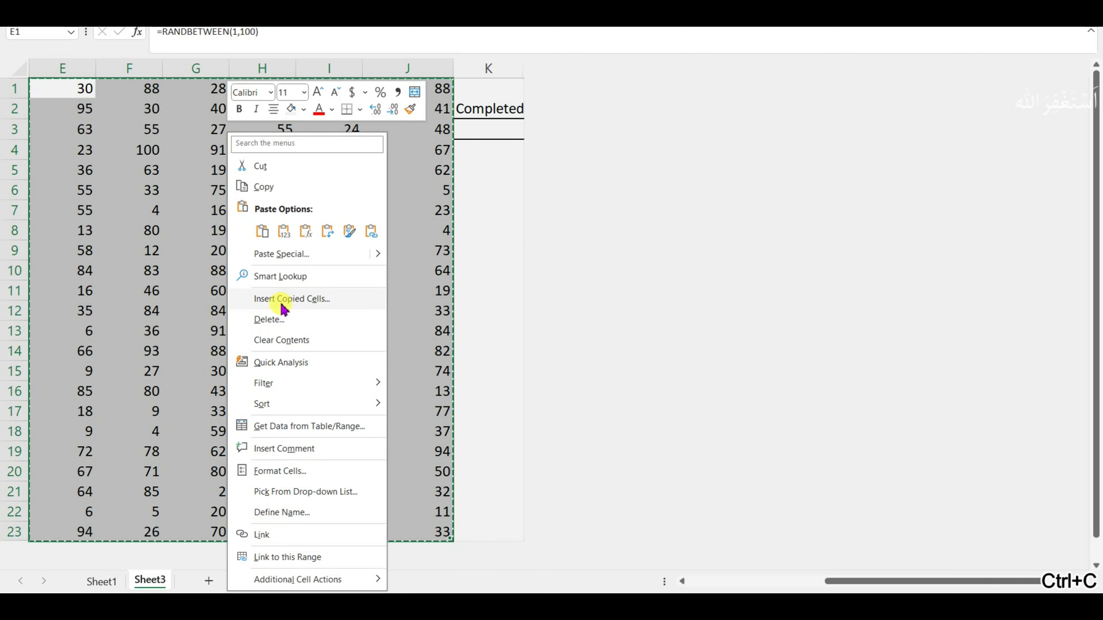
pyautogui.click(282, 254)
pyautogui.click(156, 224)
pyautogui.click(352, 372)
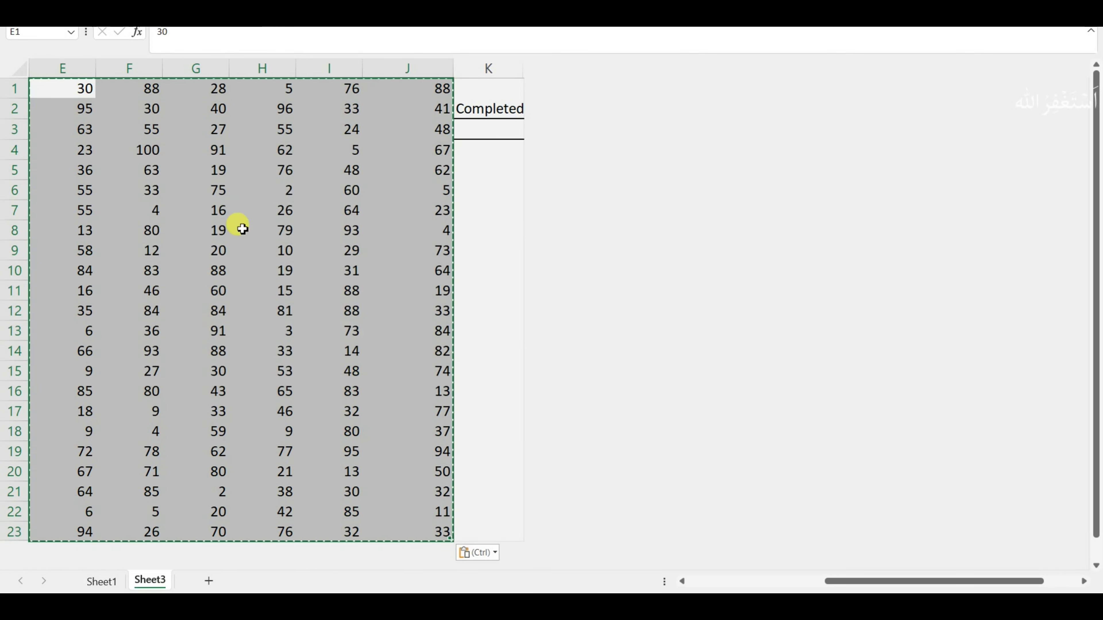
pyautogui.click(190, 173)
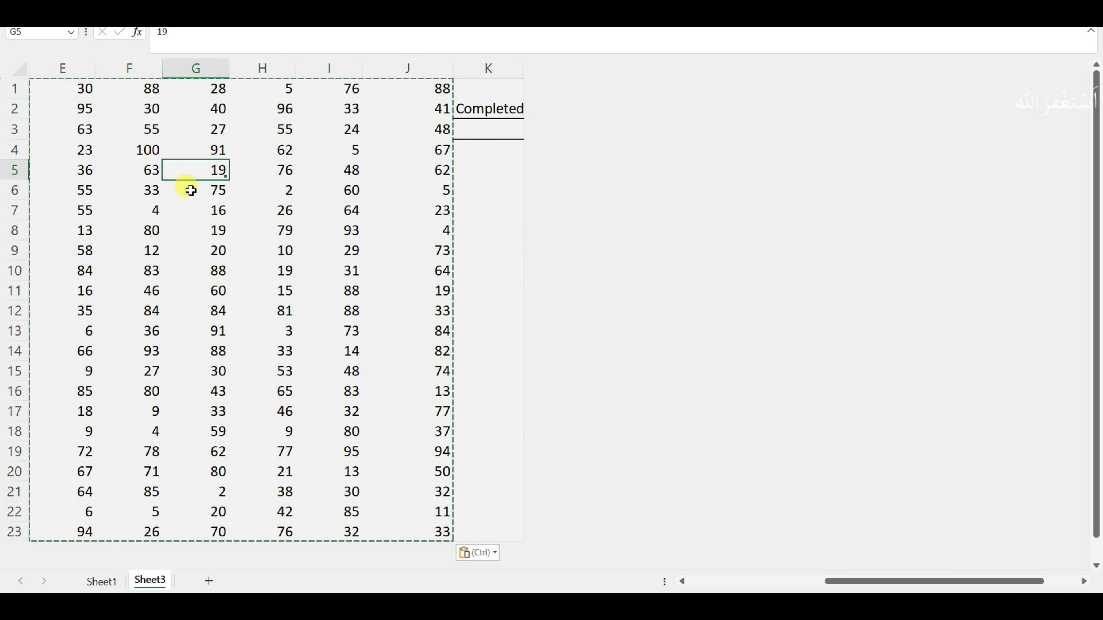
pyautogui.click(191, 190)
pyautogui.click(266, 277)
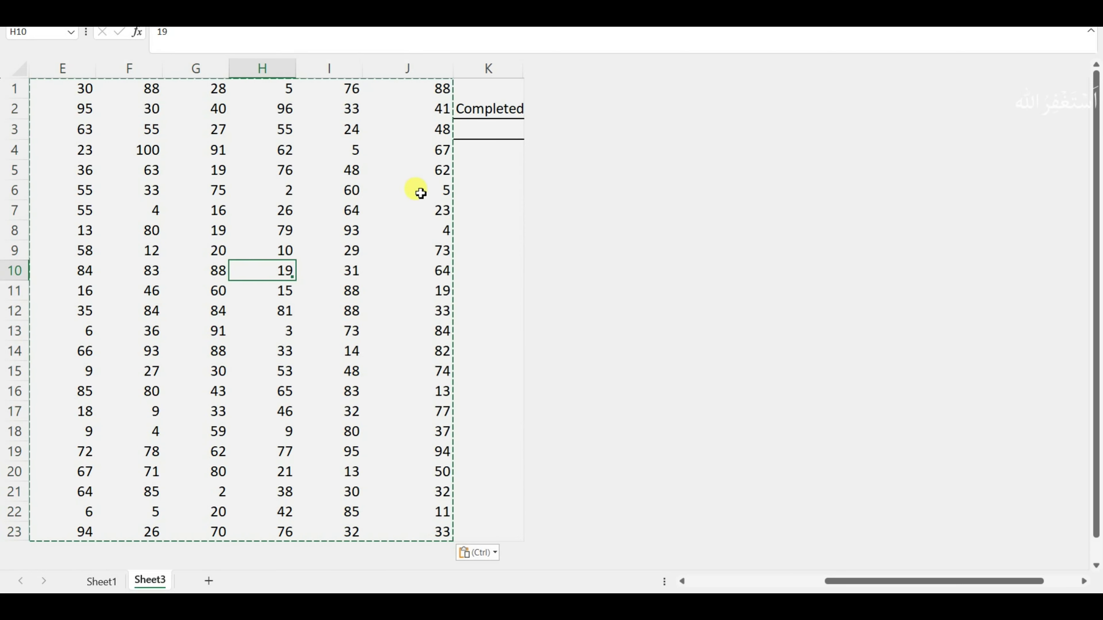
pyautogui.click(484, 182)
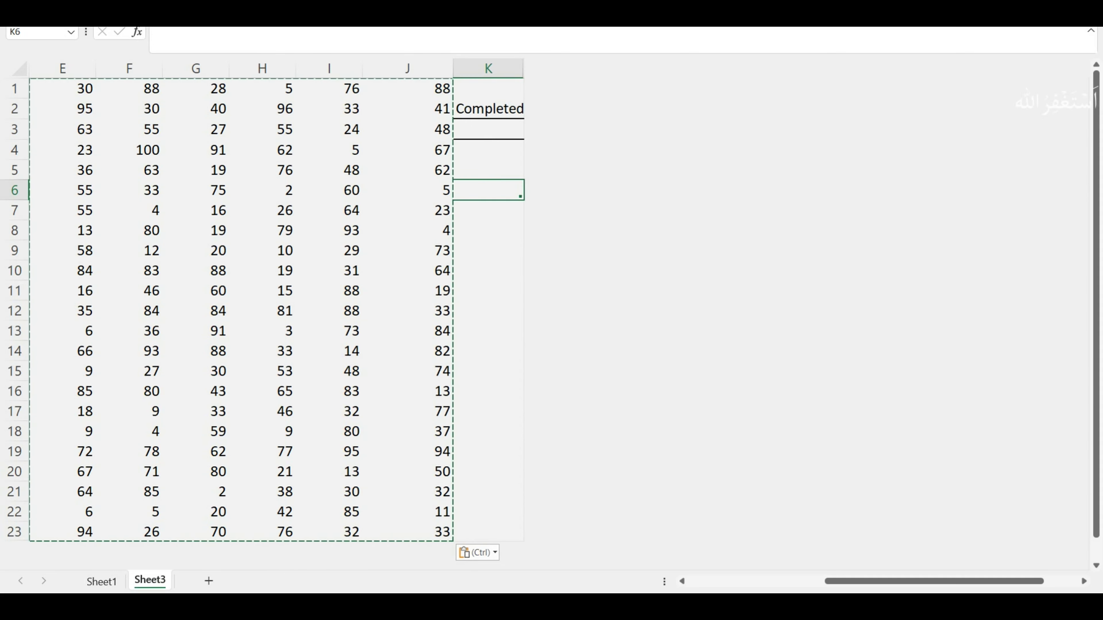
pyautogui.click(348, 48)
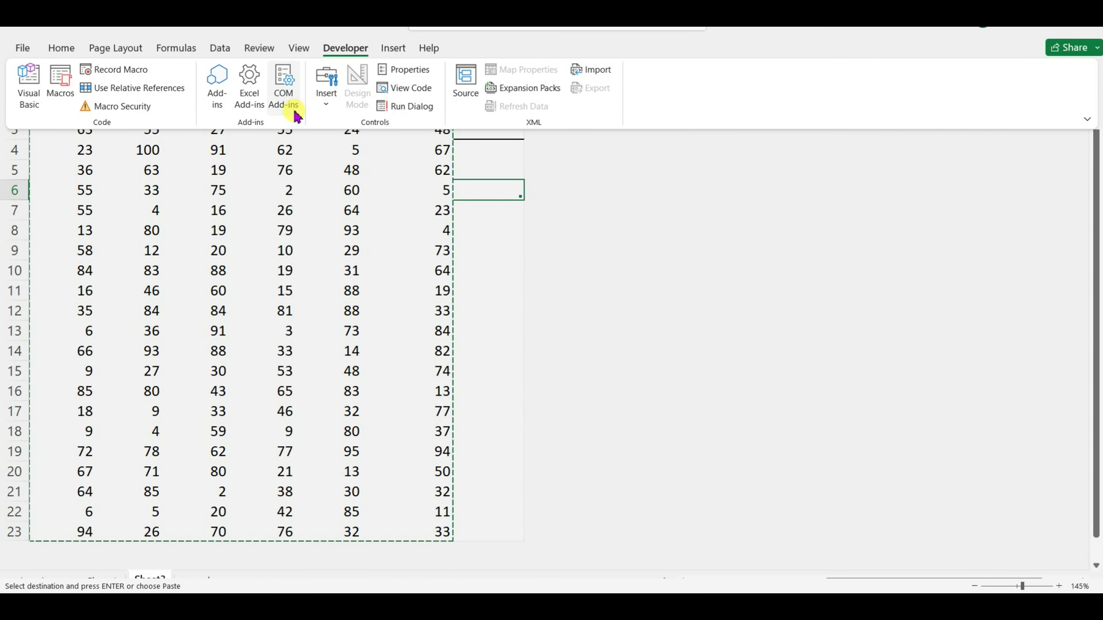
pyautogui.click(327, 109)
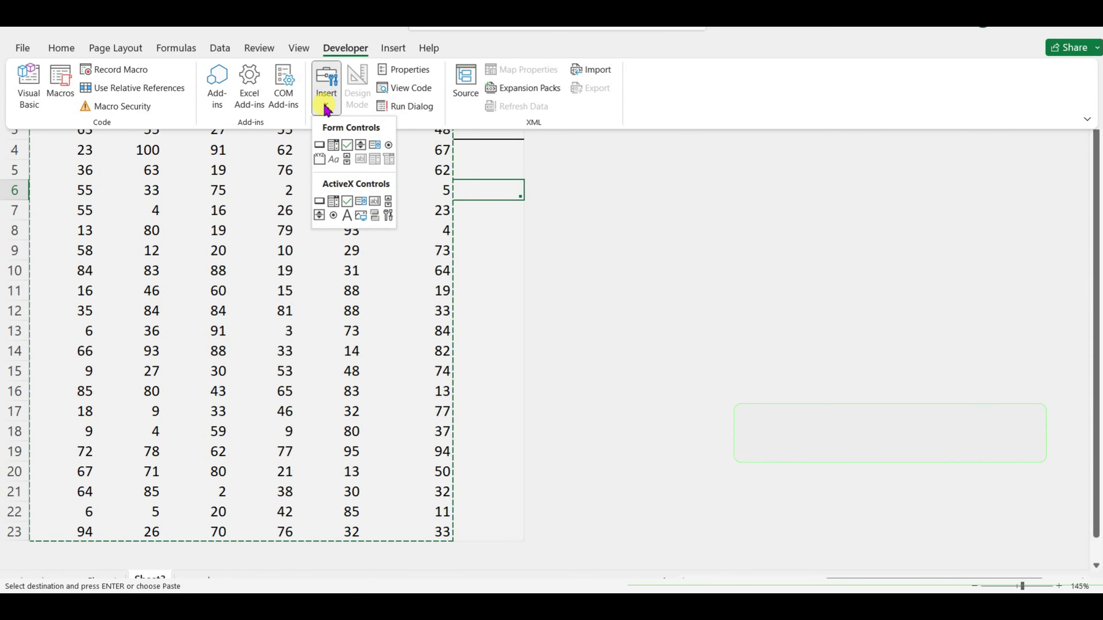
pyautogui.press('Escape')
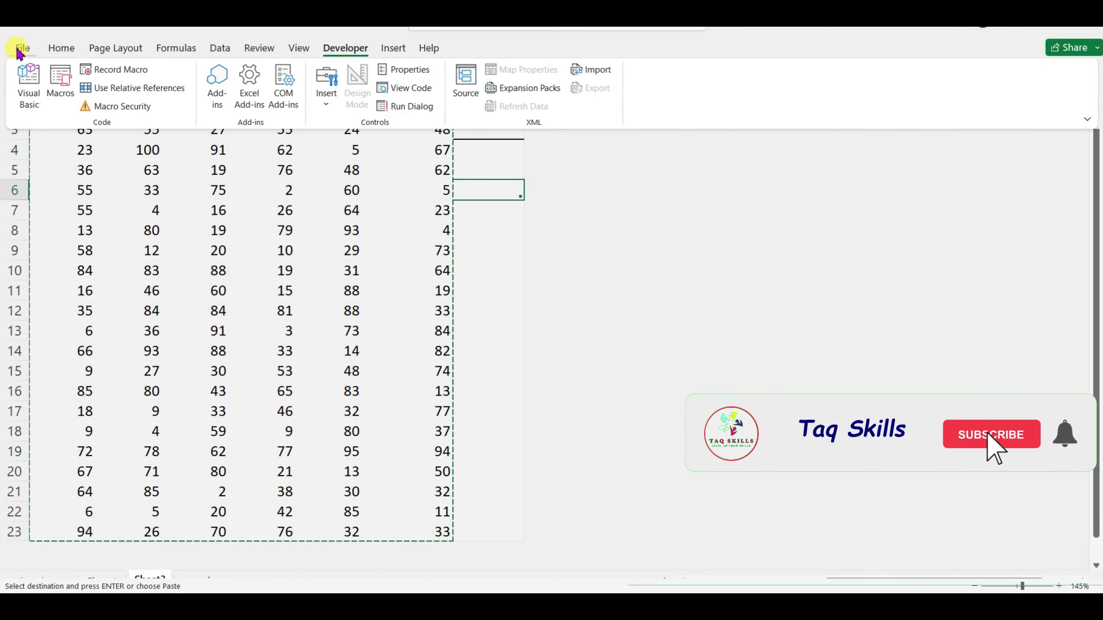
pyautogui.click(20, 48)
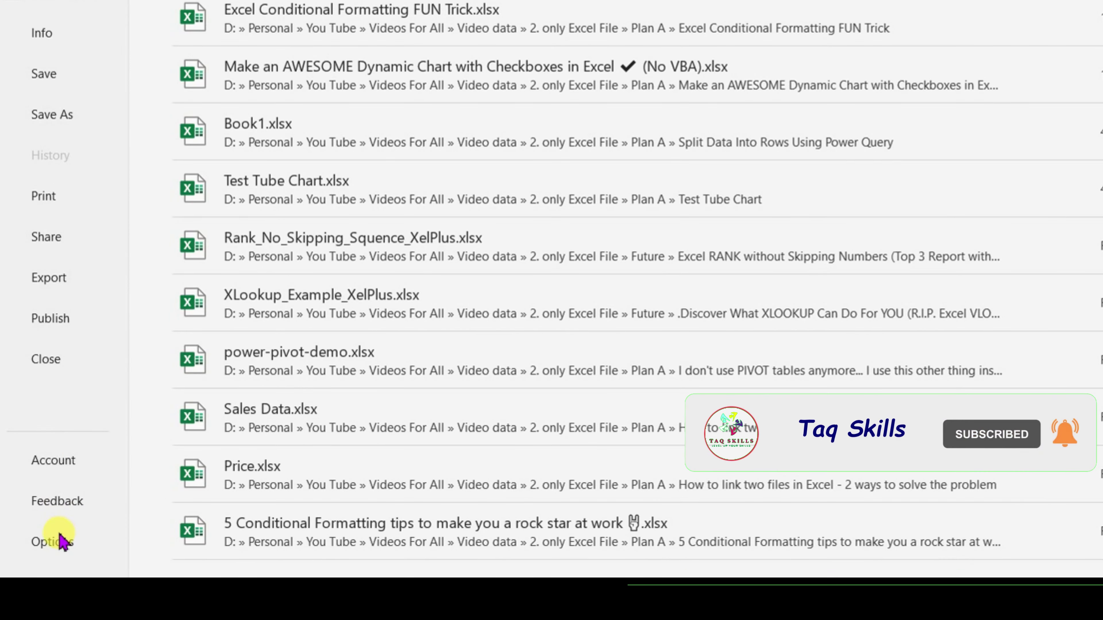
pyautogui.click(60, 546)
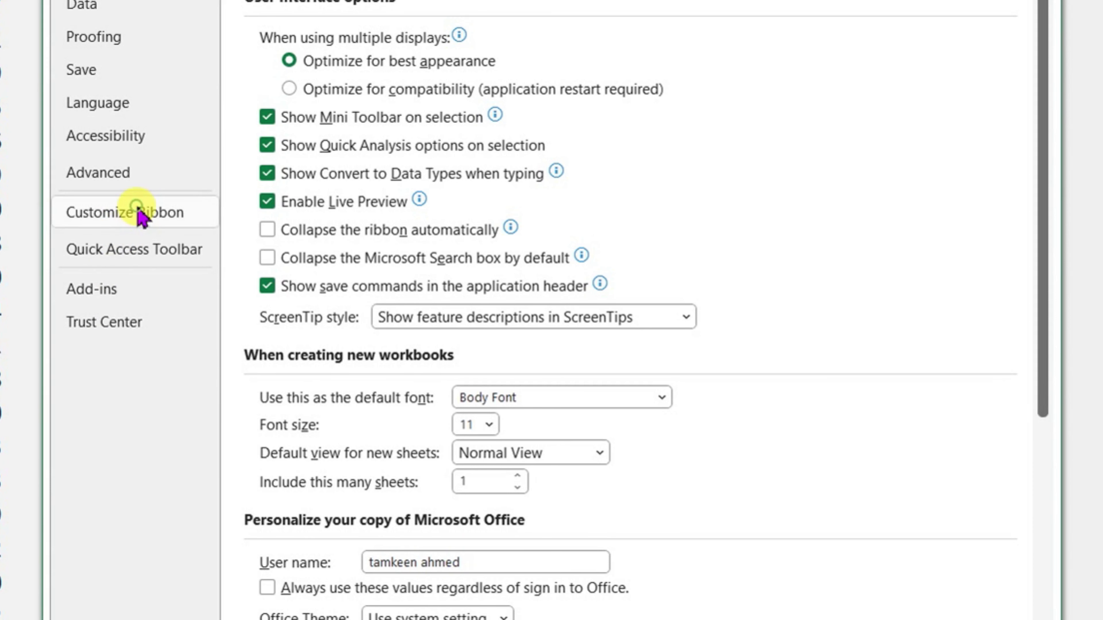
pyautogui.click(308, 252)
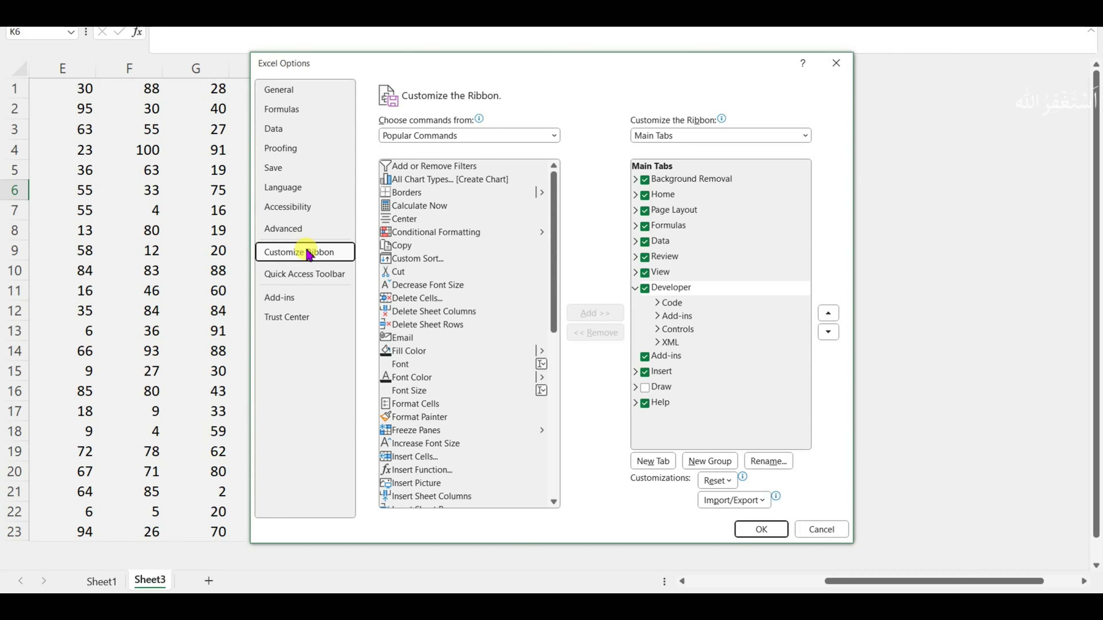
pyautogui.click(720, 137)
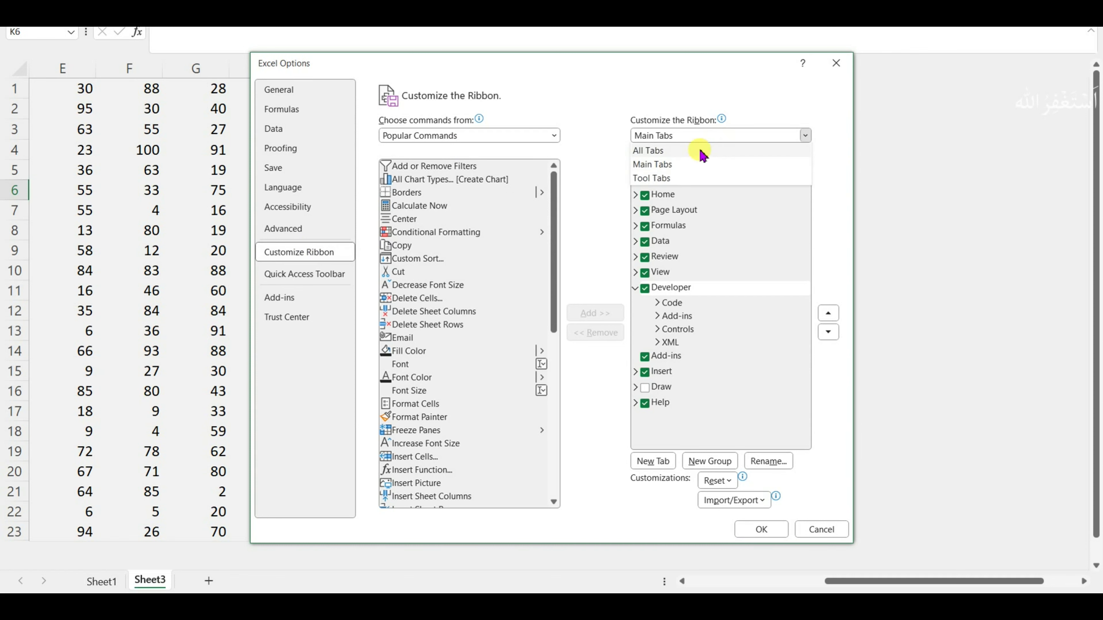
pyautogui.click(695, 165)
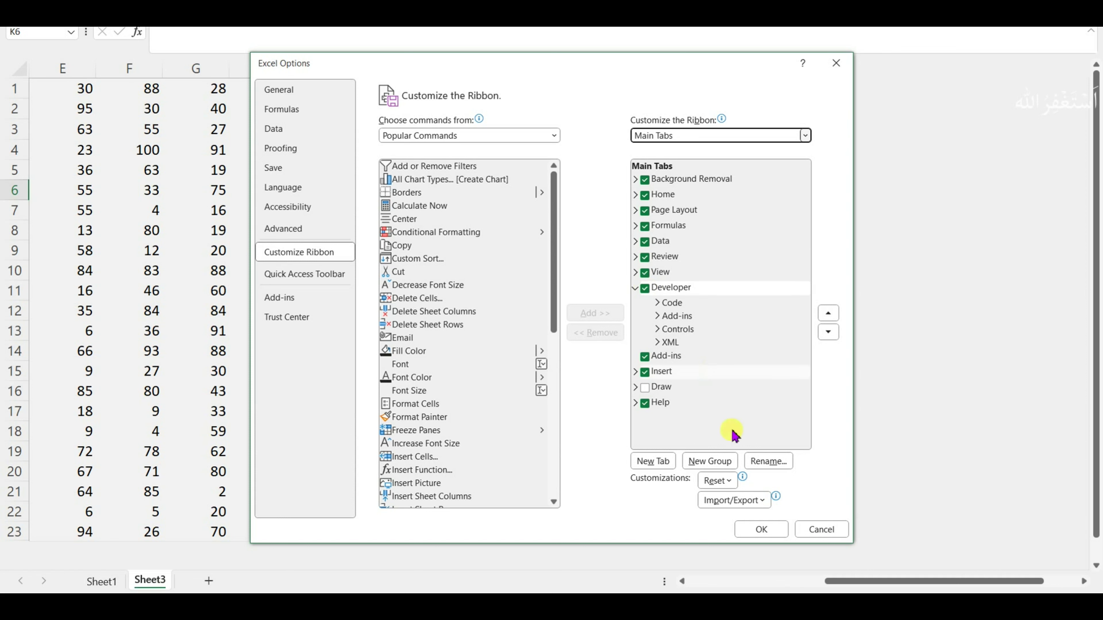
pyautogui.click(757, 531)
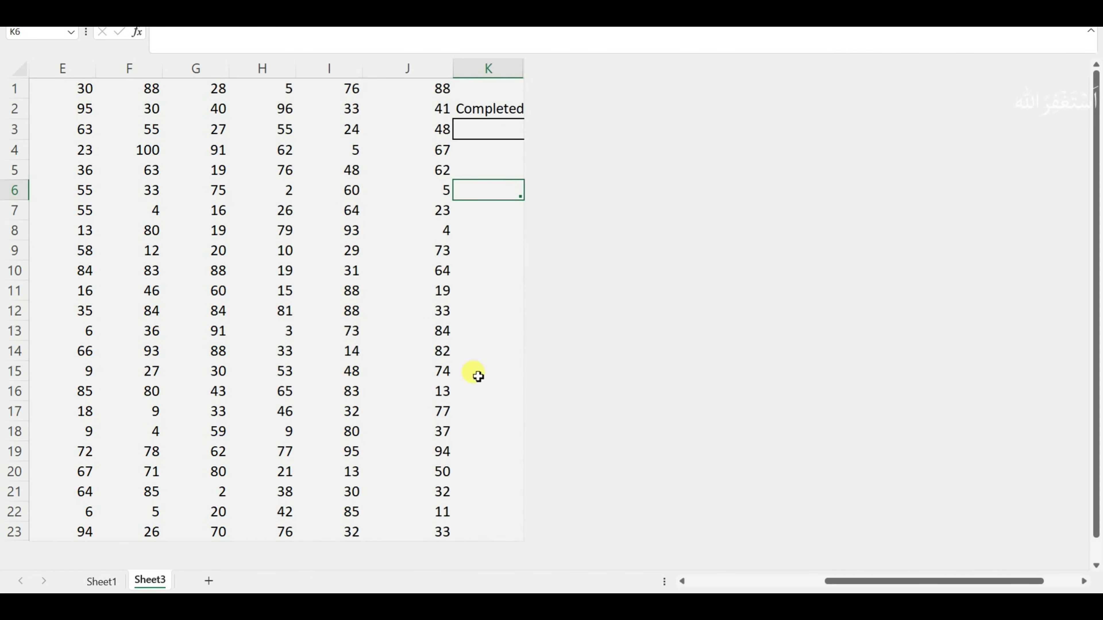
# Draw a Spin Button form control beside the grid near K8
pyautogui.click(330, 22)
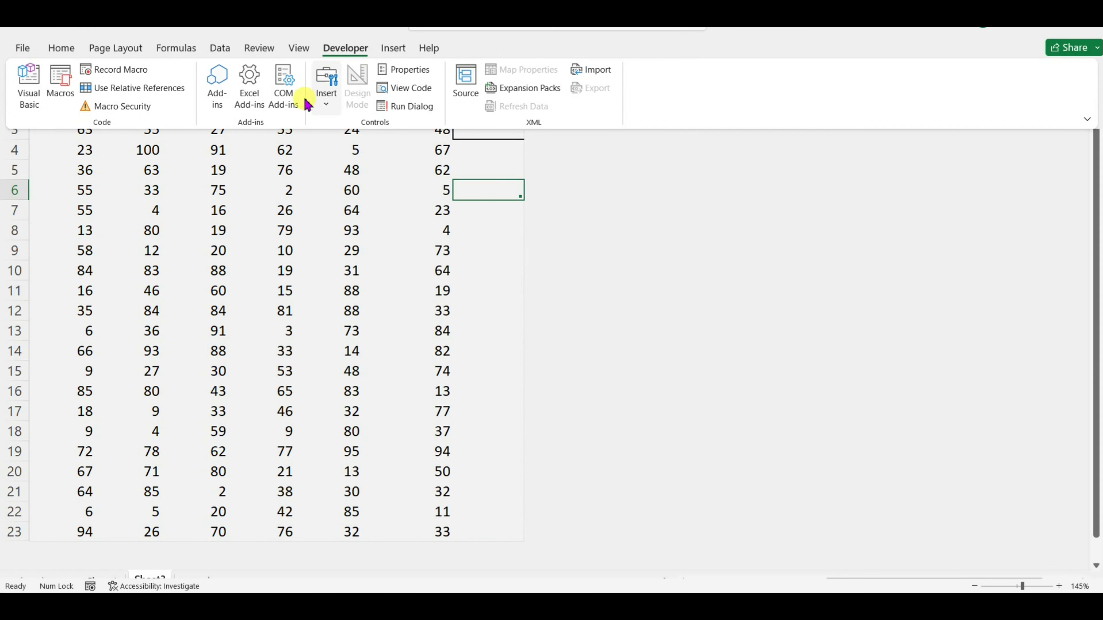
pyautogui.click(327, 112)
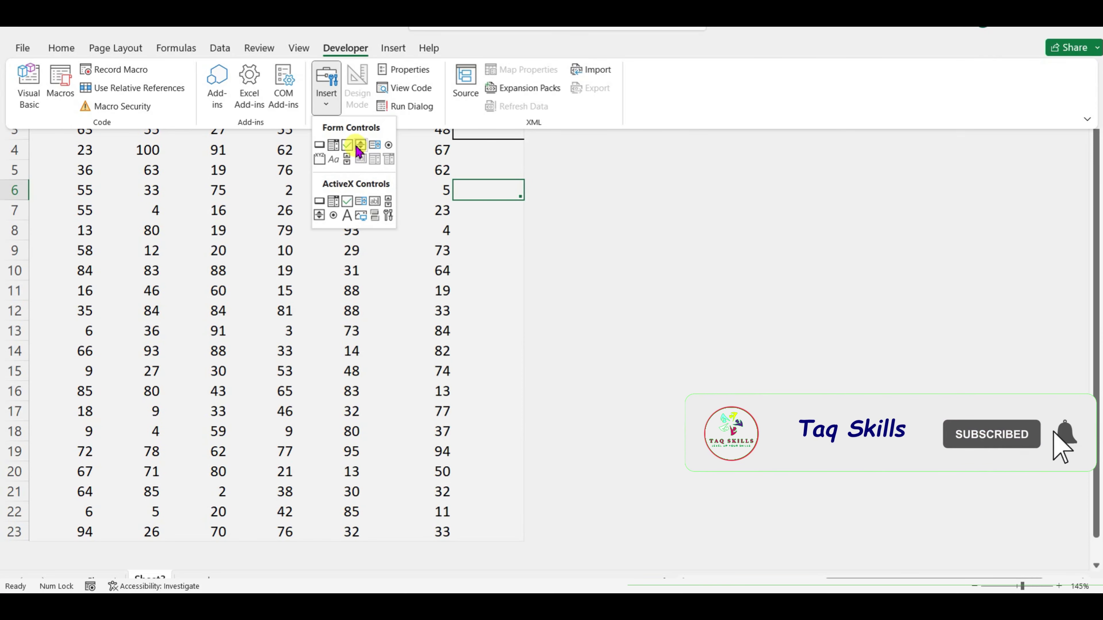
pyautogui.click(333, 271)
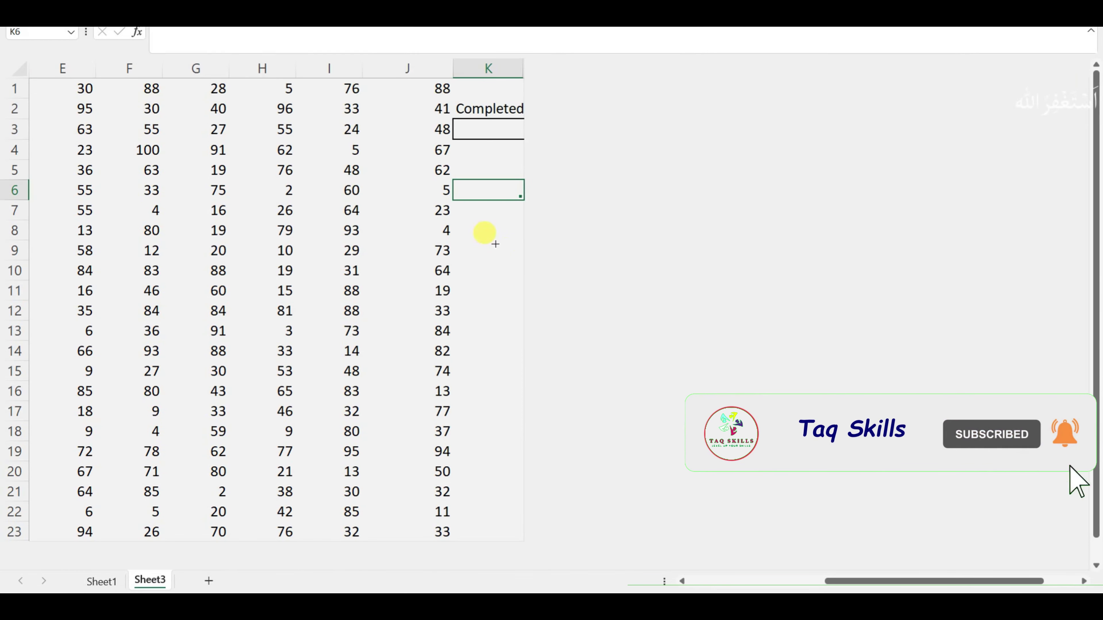
pyautogui.moveTo(474, 211)
pyautogui.mouseDown()
pyautogui.moveTo(518, 272)
pyautogui.moveTo(499, 300)
pyautogui.mouseUp()
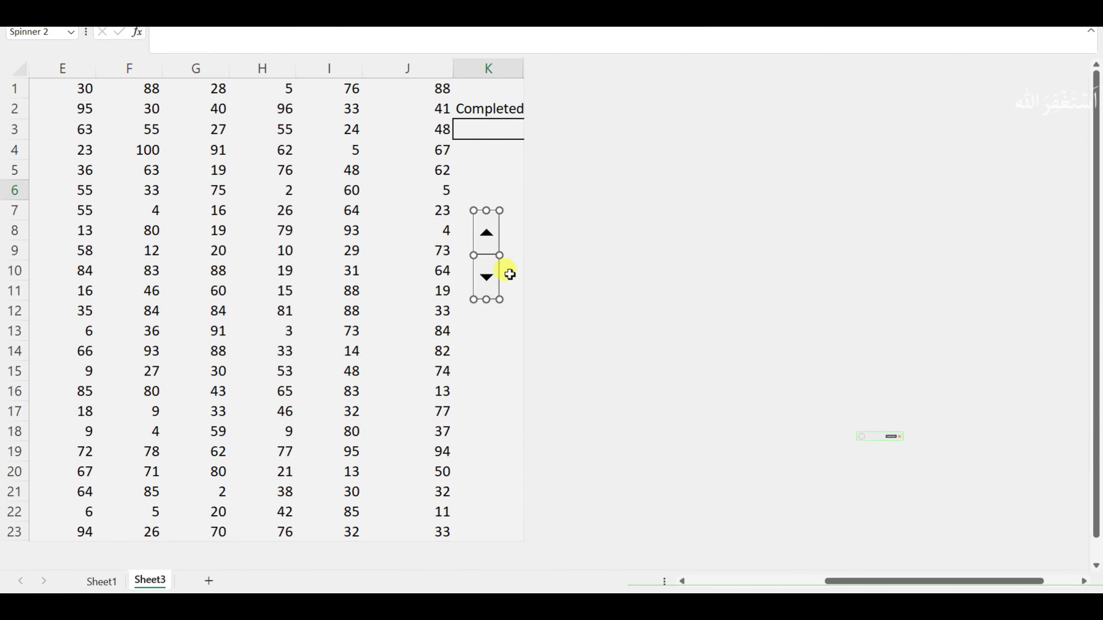
# Format the spinner: current value 1, minimum 1, maximum 100, increment 5, cell link $K$3
pyautogui.rightClick(489, 232)
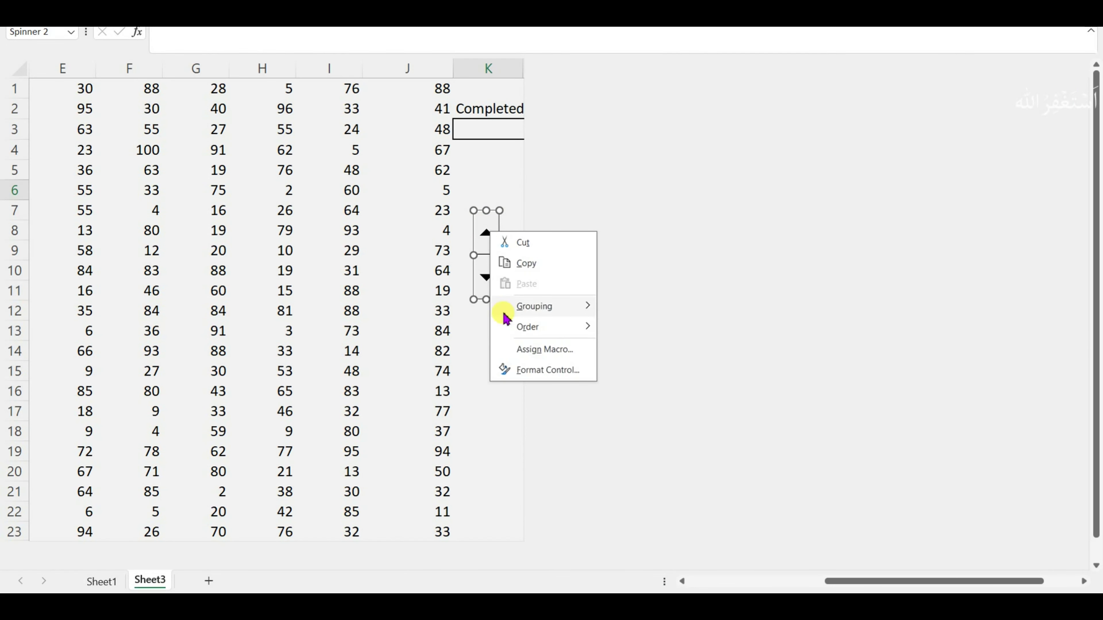
pyautogui.click(530, 370)
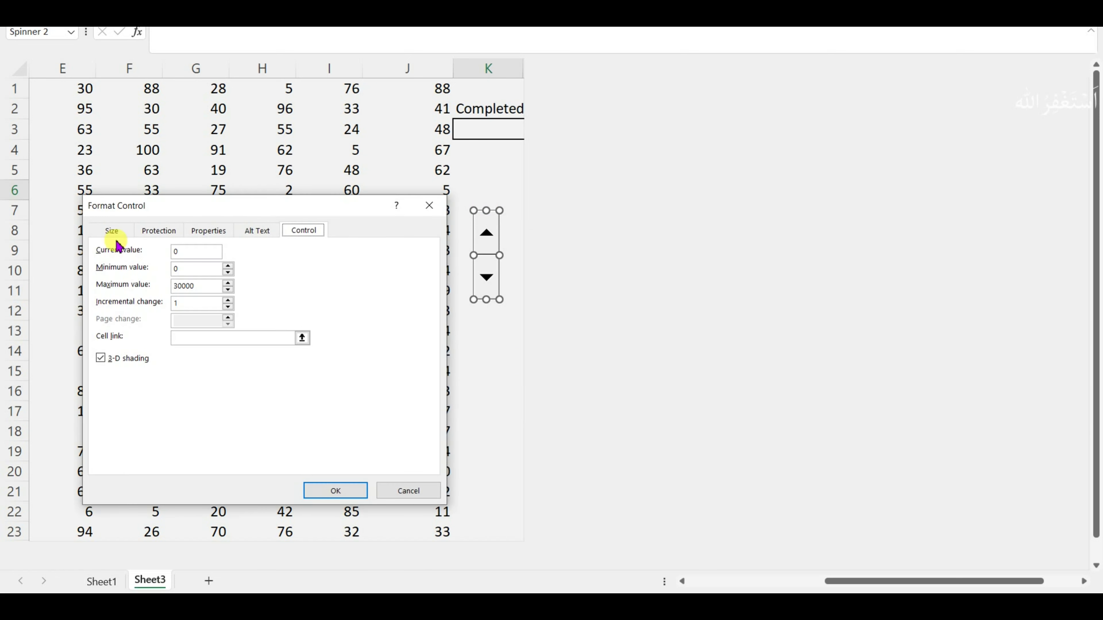
pyautogui.click(181, 254)
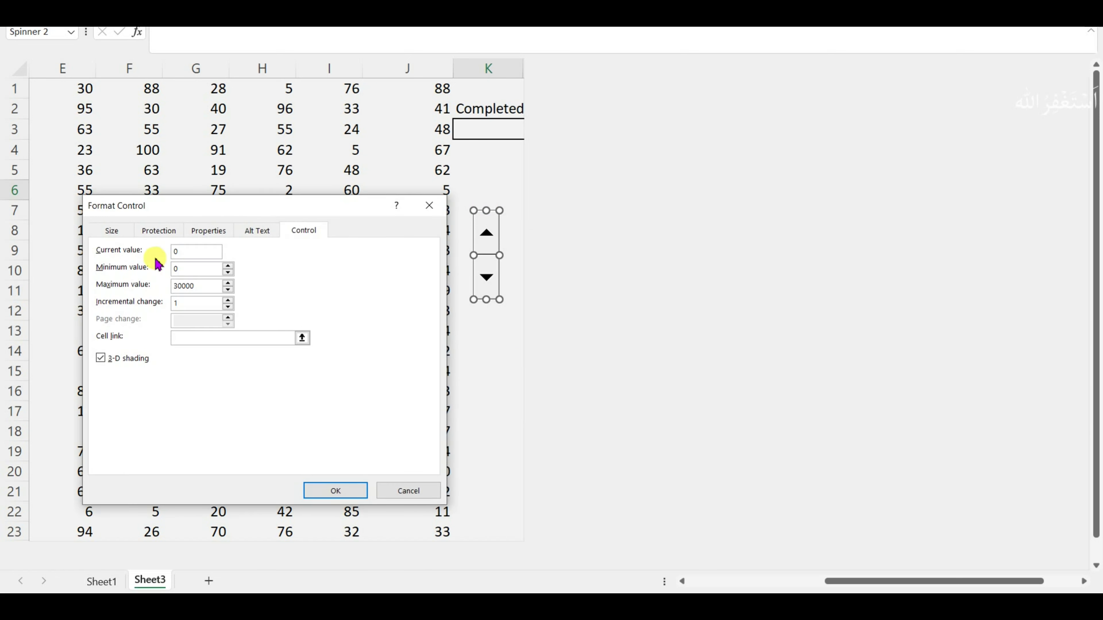
pyautogui.write('1')
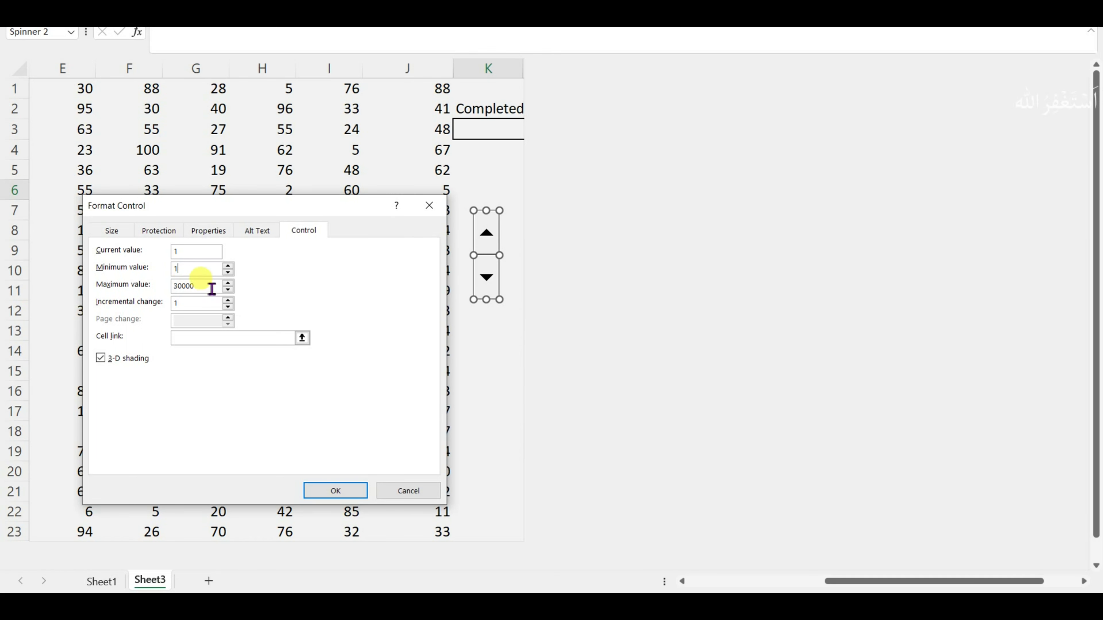
pyautogui.moveTo(207, 288); pyautogui.dragTo(127, 289)
pyautogui.write('5')
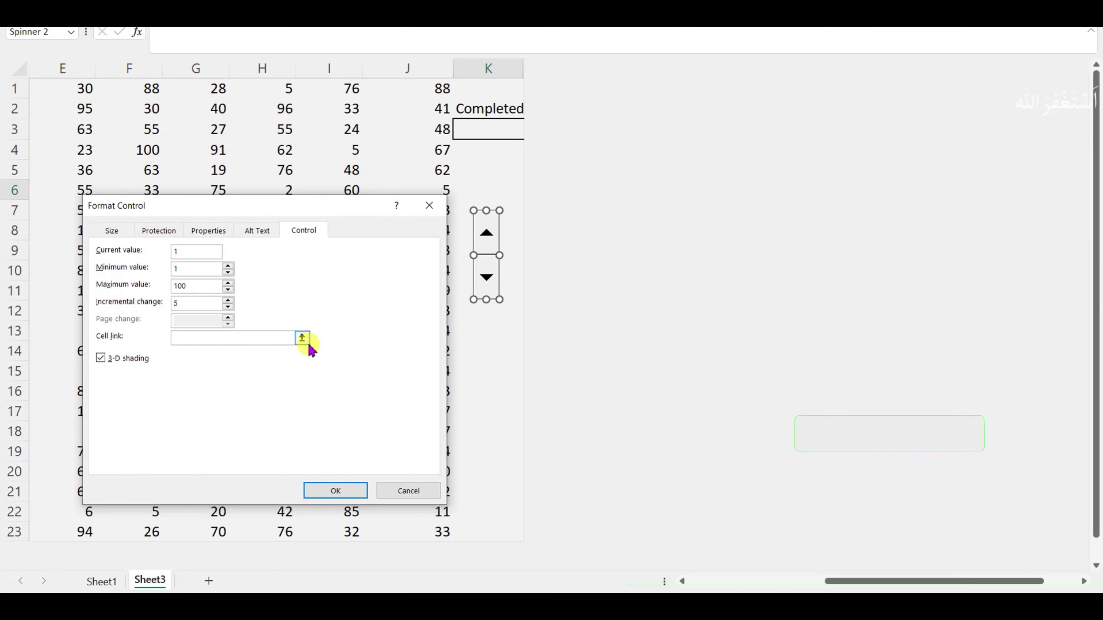
pyautogui.click(301, 339)
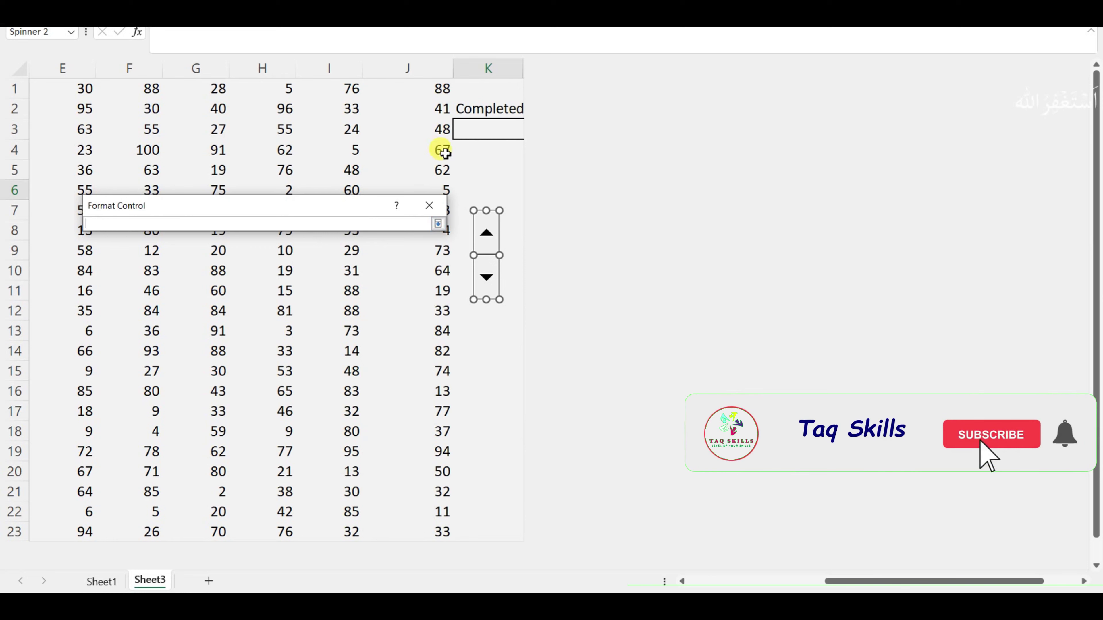
pyautogui.click(504, 130)
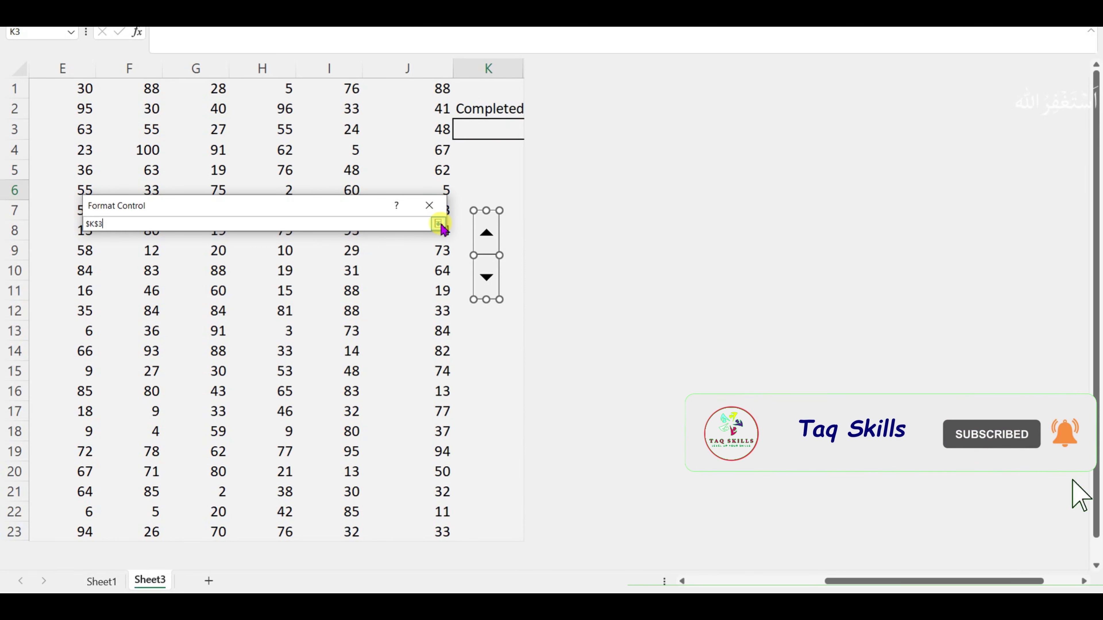
pyautogui.click(438, 223)
pyautogui.doubleClick(176, 303)
pyautogui.write('5')
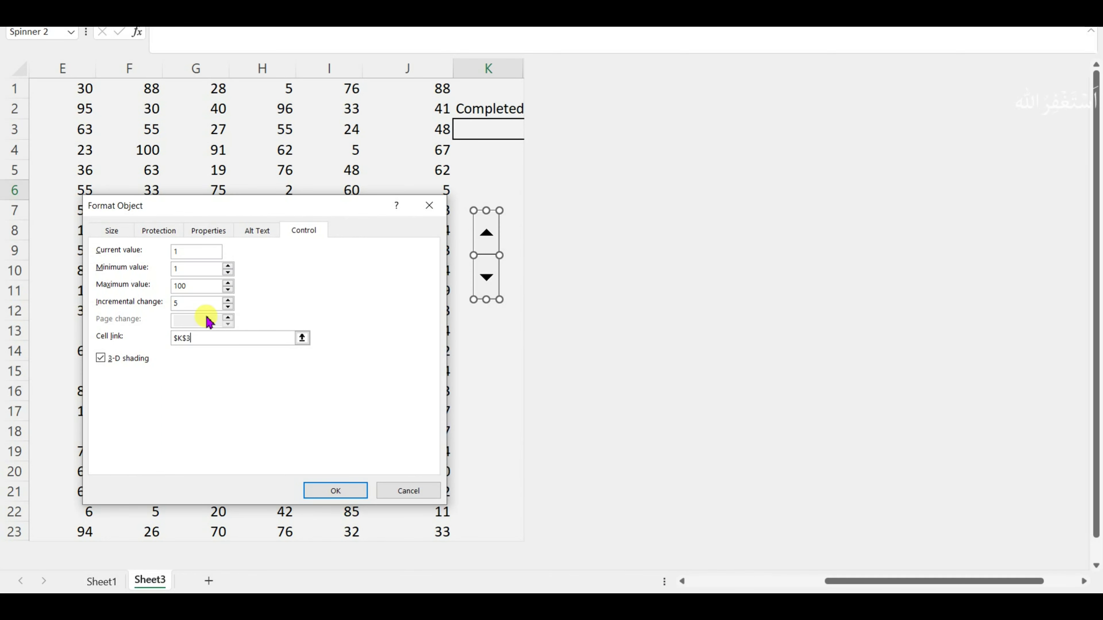
pyautogui.click(344, 491)
pyautogui.click(459, 315)
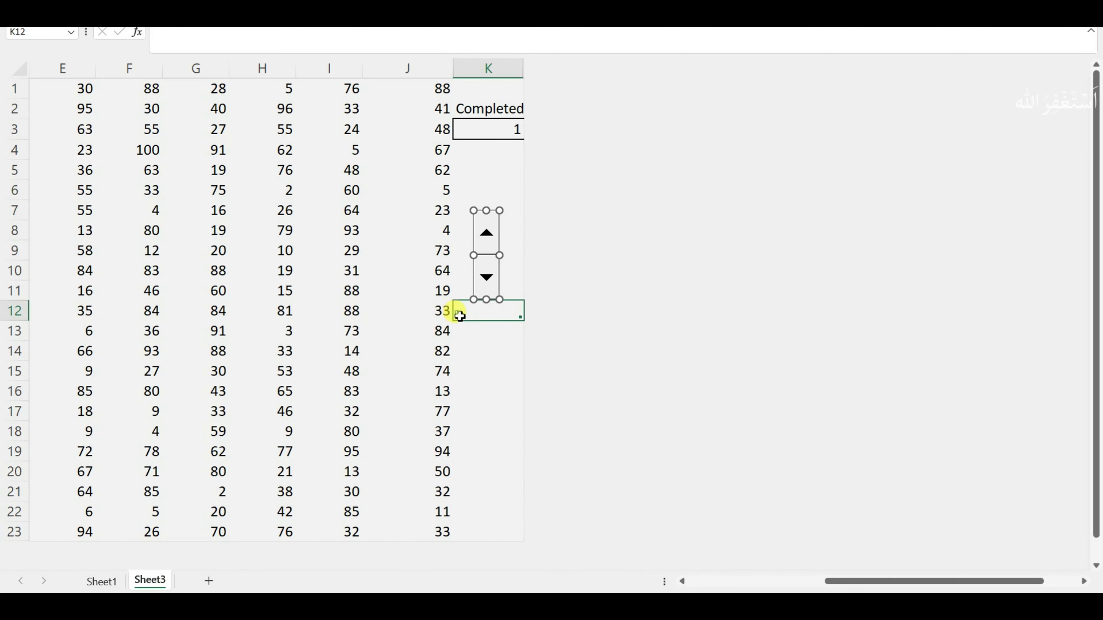
# Test the spinner by raising K3 to 100, lowering it to 10, then selecting E1
pyautogui.click(494, 246)
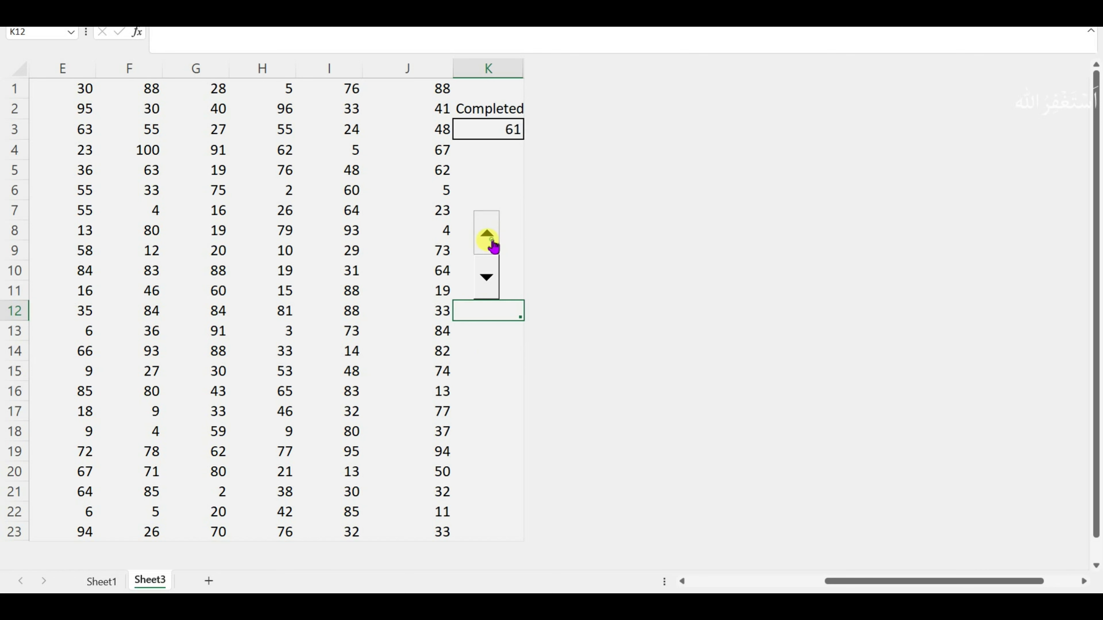
pyautogui.click(494, 246)
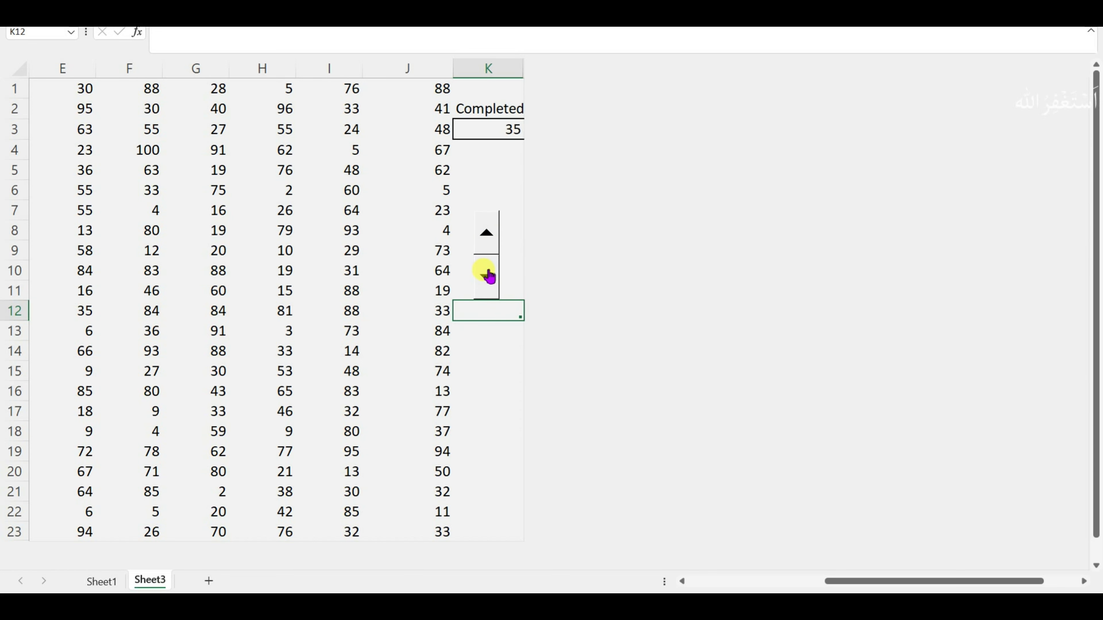
pyautogui.click(486, 276)
pyautogui.click(68, 89)
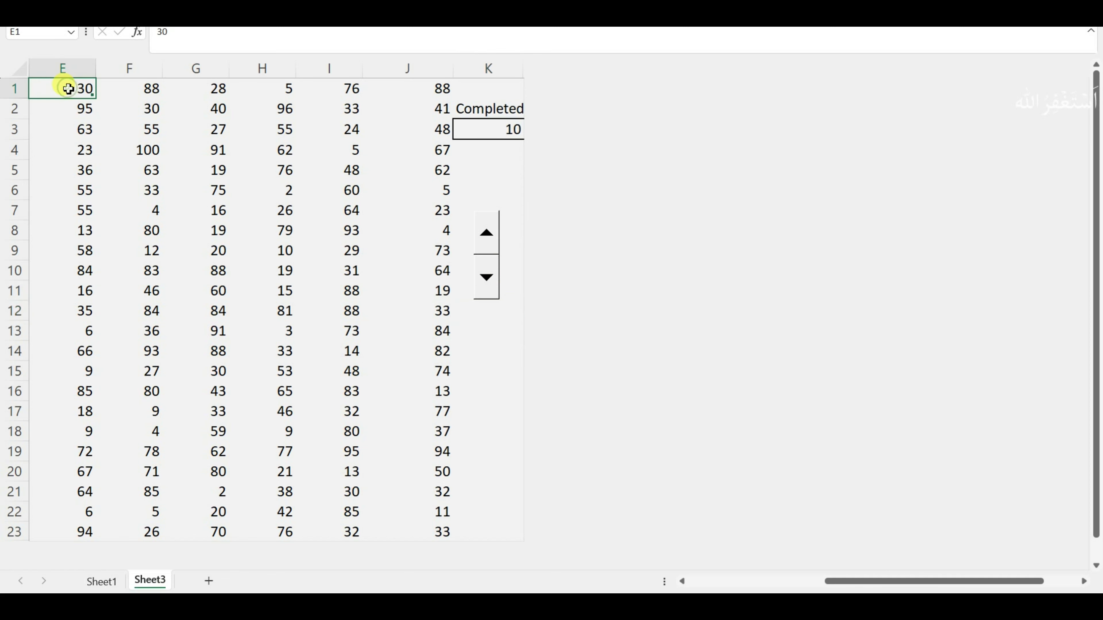
# Select E1:J23 and start a new 'Format only cells that contain' conditional formatting rule
pyautogui.hotkey('ctrl', 'shift', 'Down')
pyautogui.hotkey('ctrl', 'shift', 'Right')
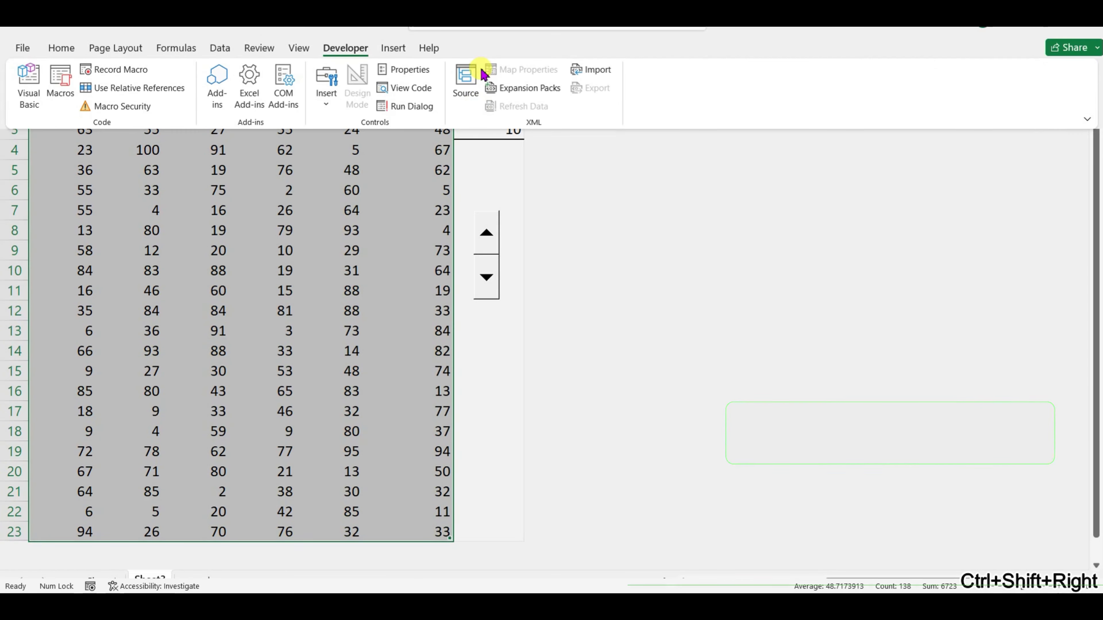
pyautogui.click(61, 48)
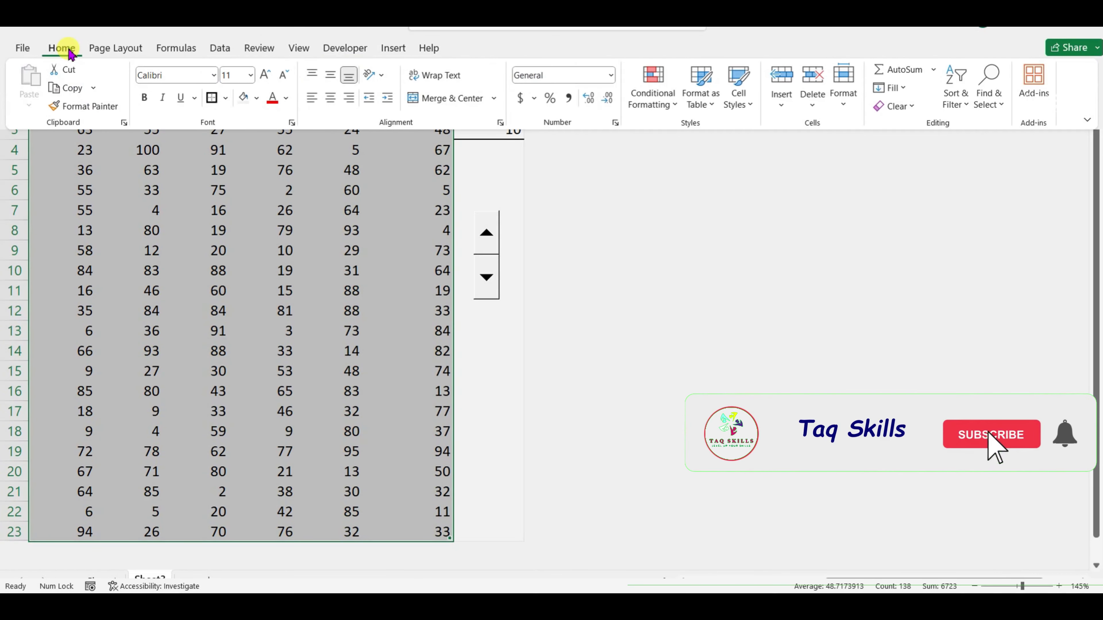
pyautogui.click(671, 104)
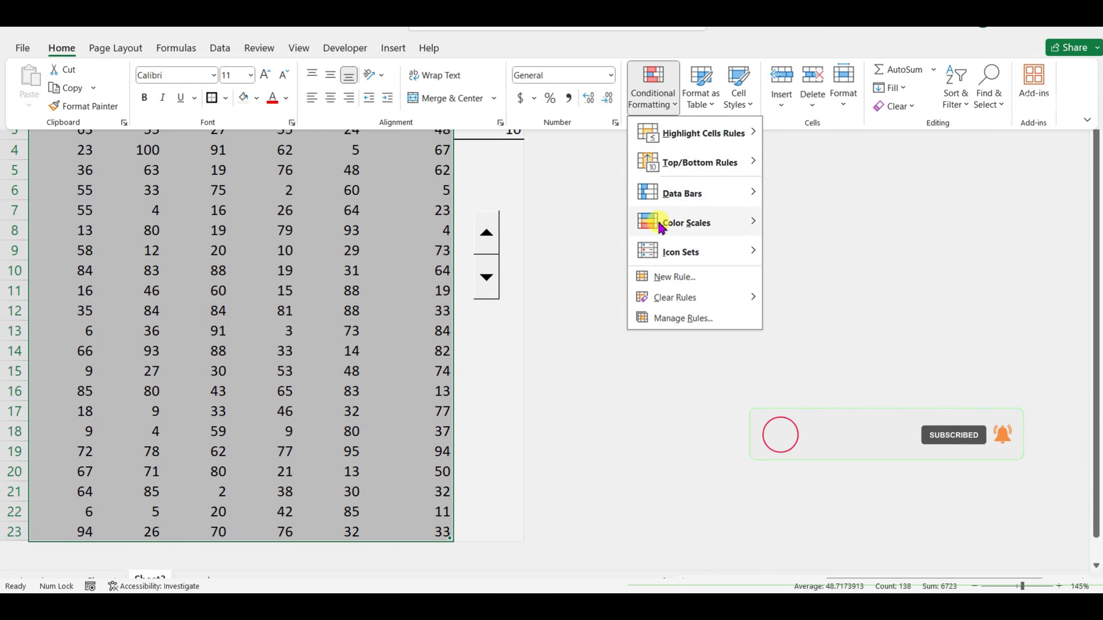
pyautogui.click(671, 276)
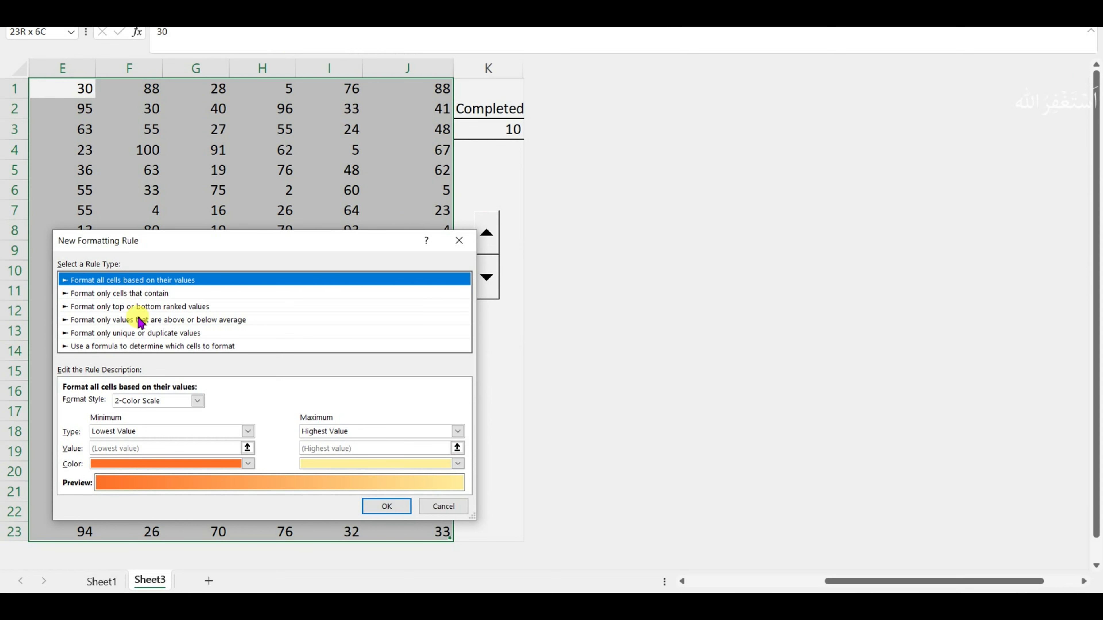
pyautogui.click(133, 294)
pyautogui.moveTo(207, 243); pyautogui.dragTo(269, 160)
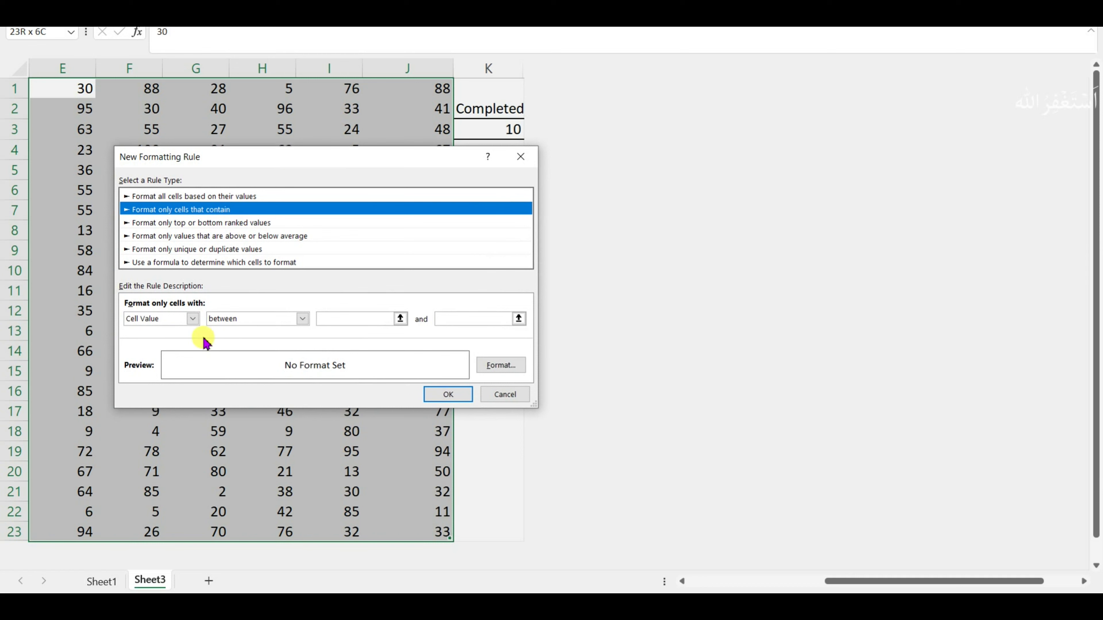
# Make the rule give no fill to cells less than or equal to $K$3, and apply it
pyautogui.click(303, 319)
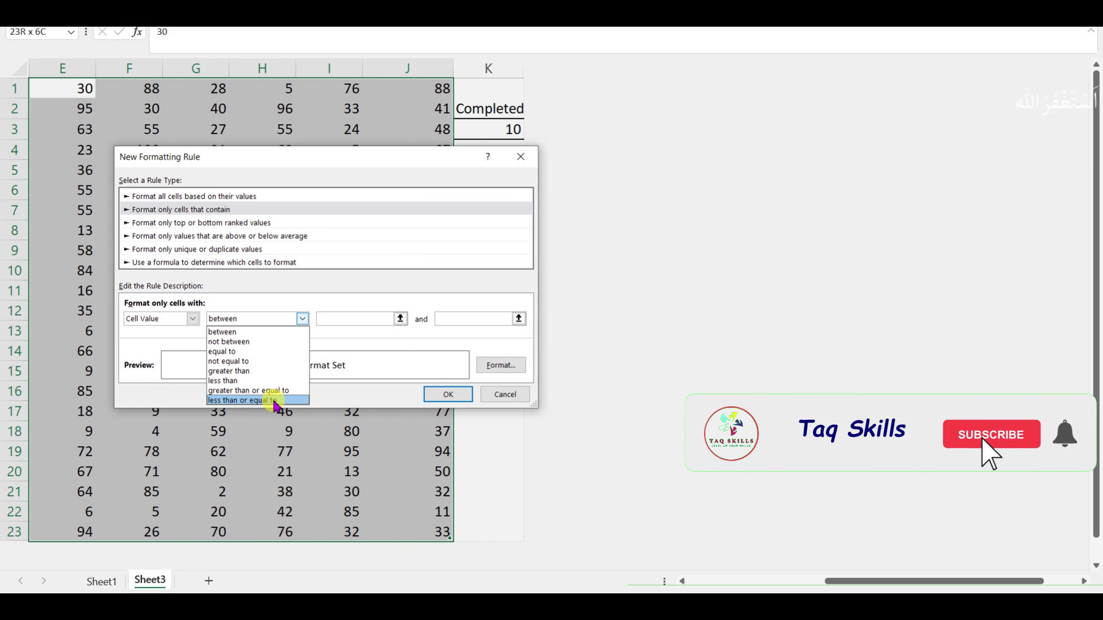
pyautogui.click(274, 401)
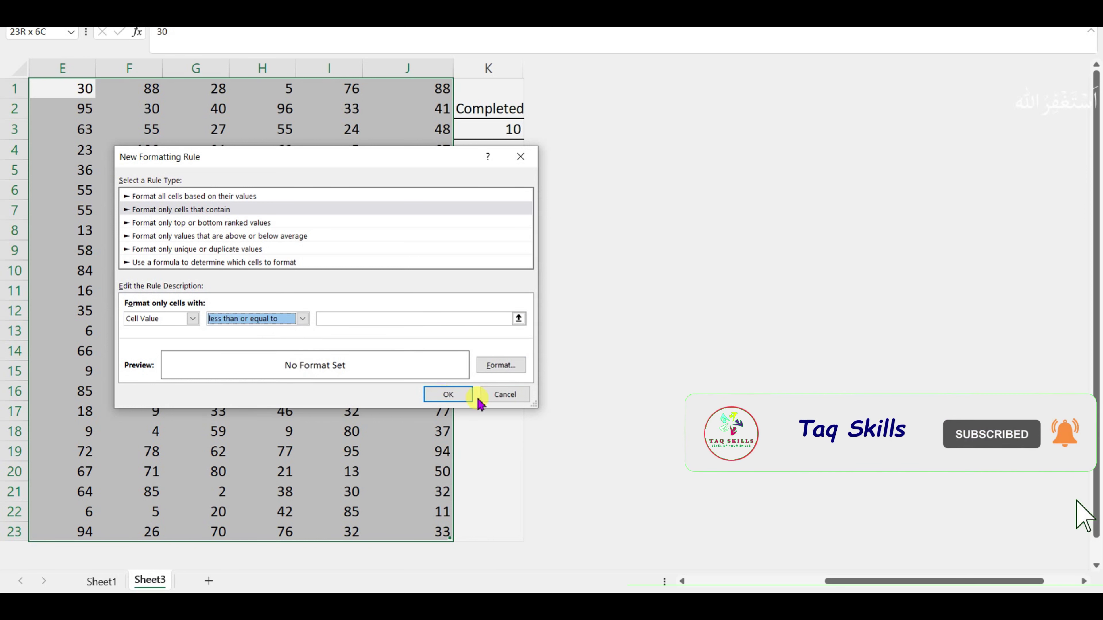
pyautogui.click(519, 364)
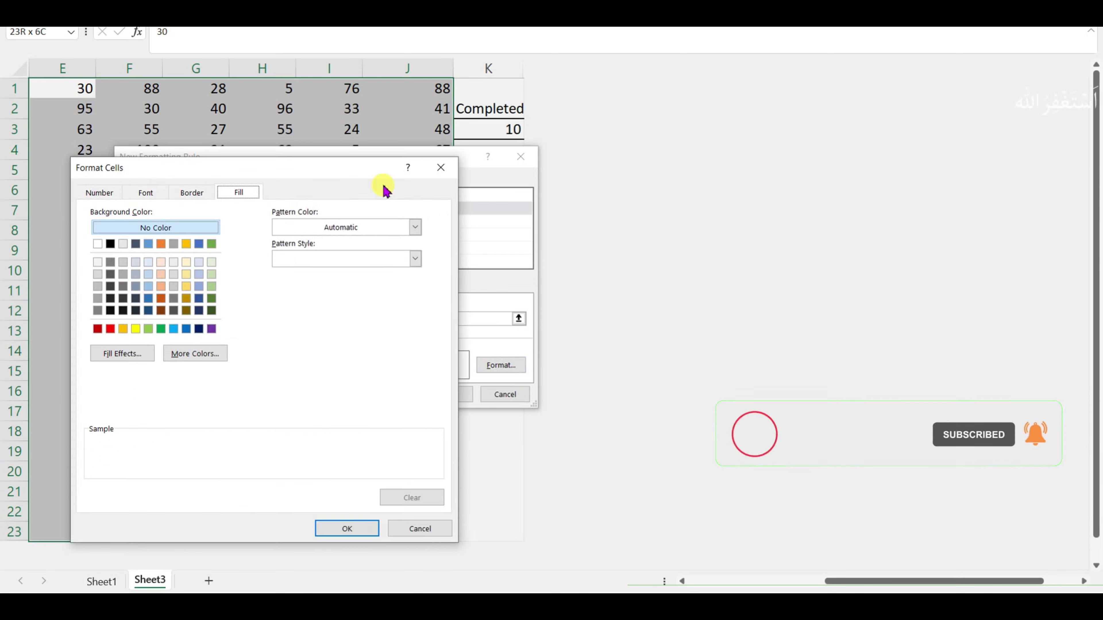
pyautogui.click(348, 528)
pyautogui.click(519, 318)
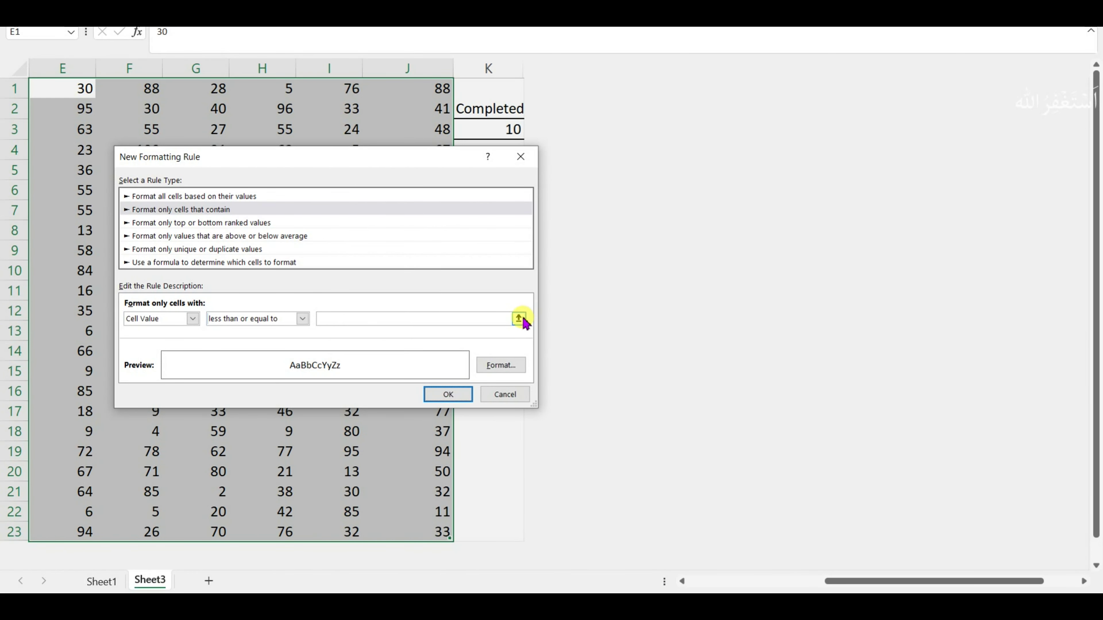
pyautogui.click(485, 129)
pyautogui.click(526, 180)
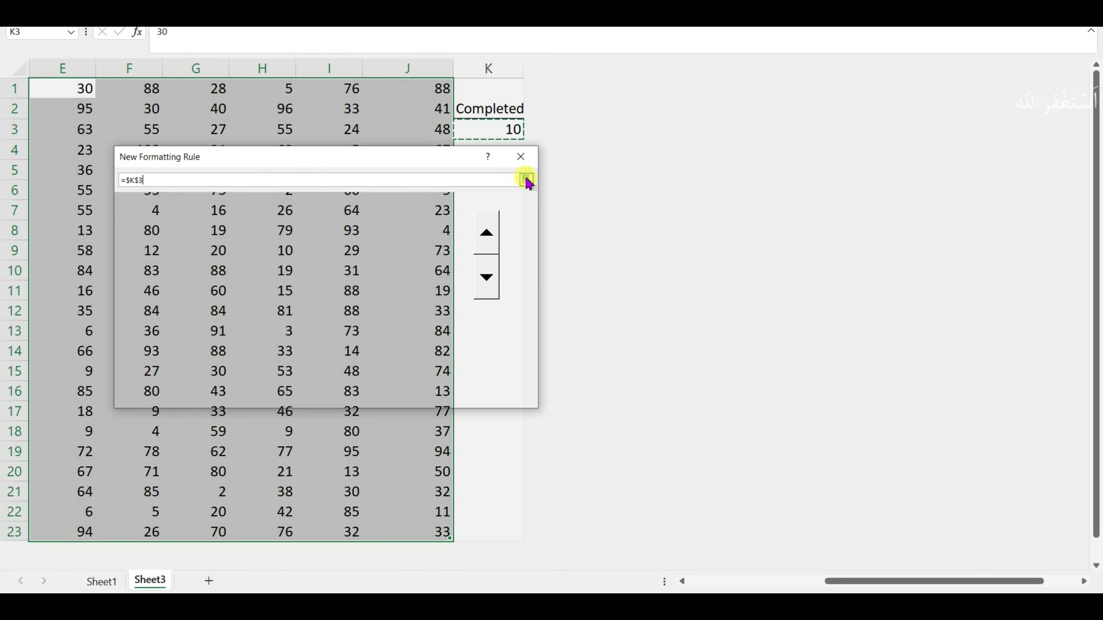
pyautogui.click(447, 395)
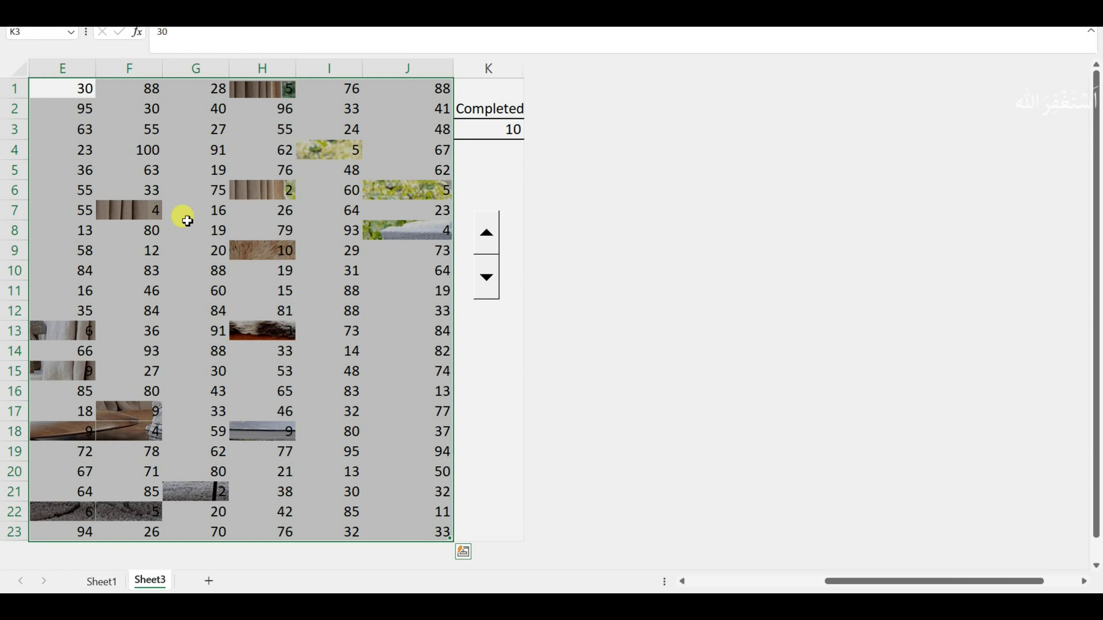
# Raise the Completed value in K3 to 80, revealing more of the photo
pyautogui.click(486, 230)
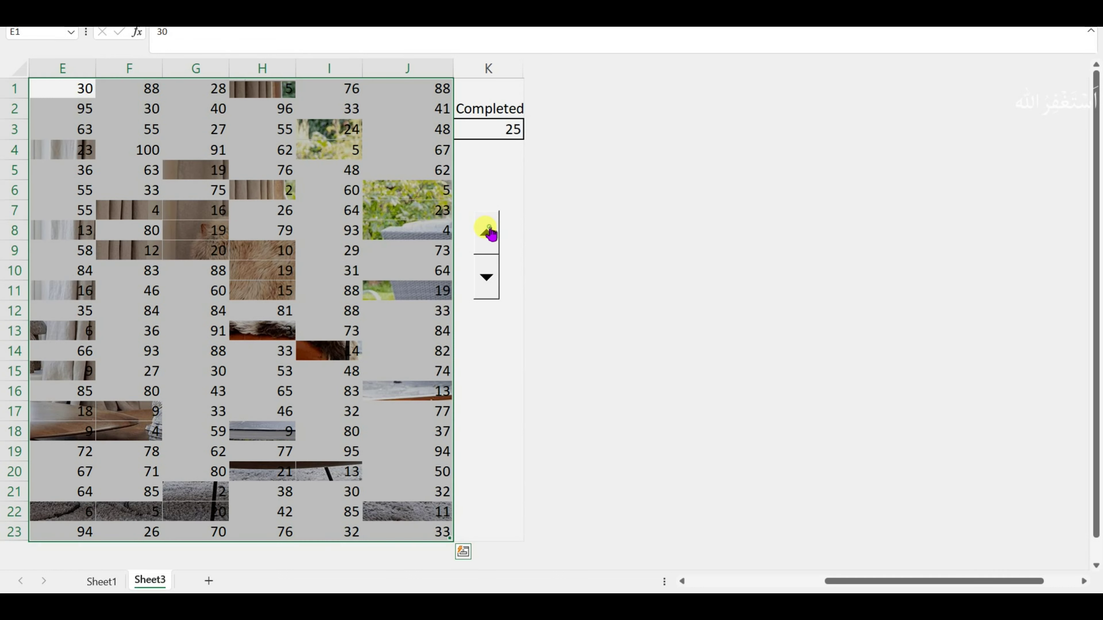
pyautogui.click(486, 231)
pyautogui.click(486, 230)
pyautogui.click(486, 231)
pyautogui.click(490, 234)
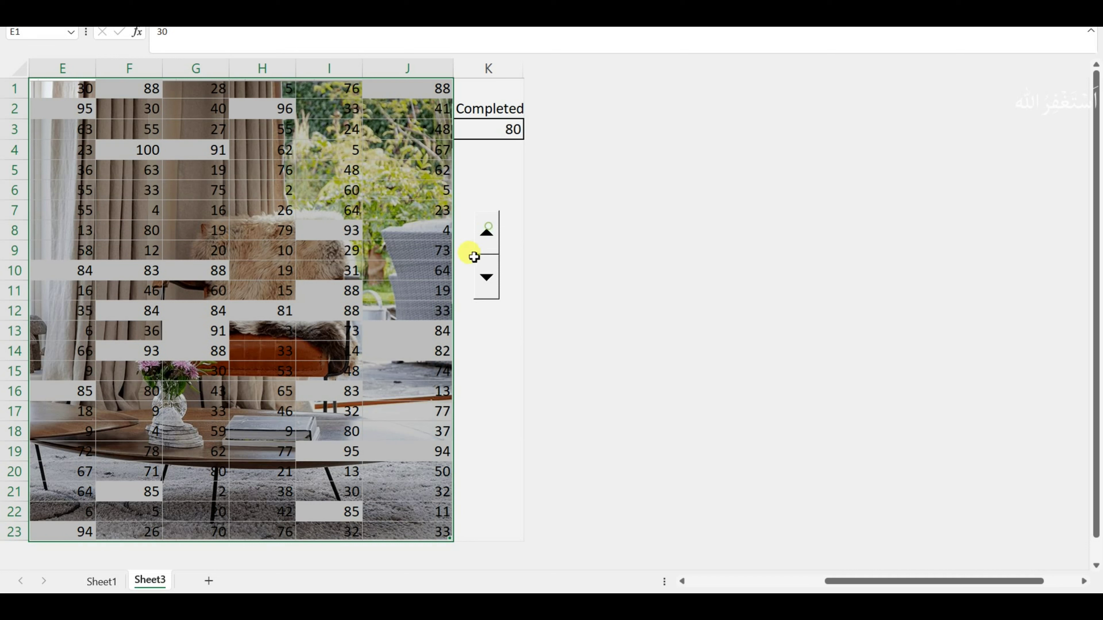
# Lower K3 back to 1 to hide the photo, then open Format Cells with Ctrl+1
pyautogui.click(485, 288)
pyautogui.click(486, 290)
pyautogui.click(487, 291)
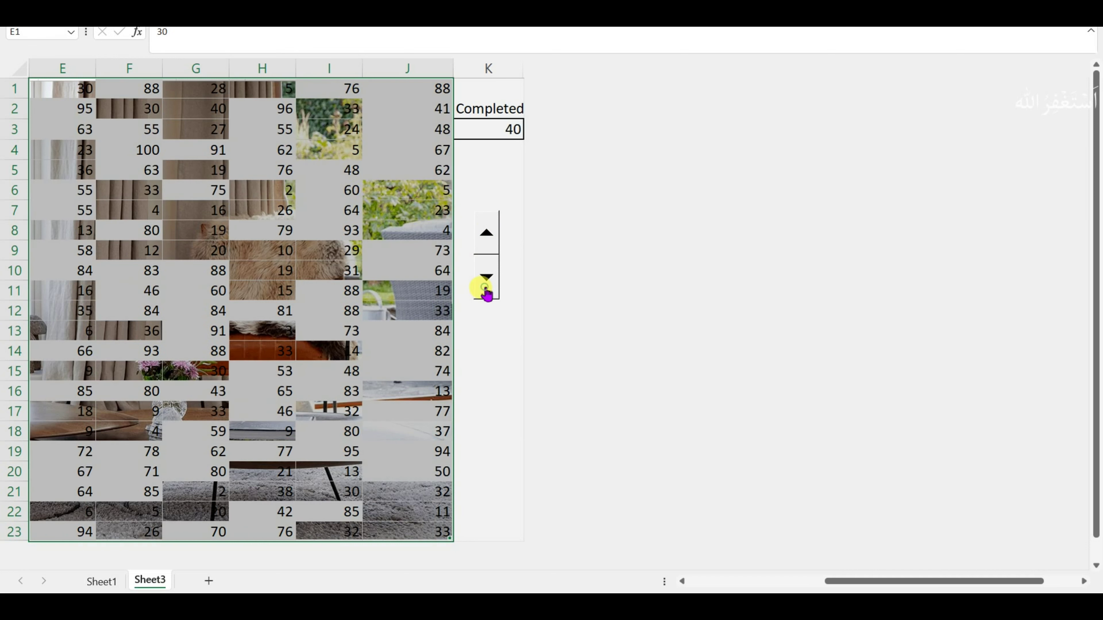
pyautogui.click(487, 291)
pyautogui.click(486, 291)
pyautogui.click(486, 291)
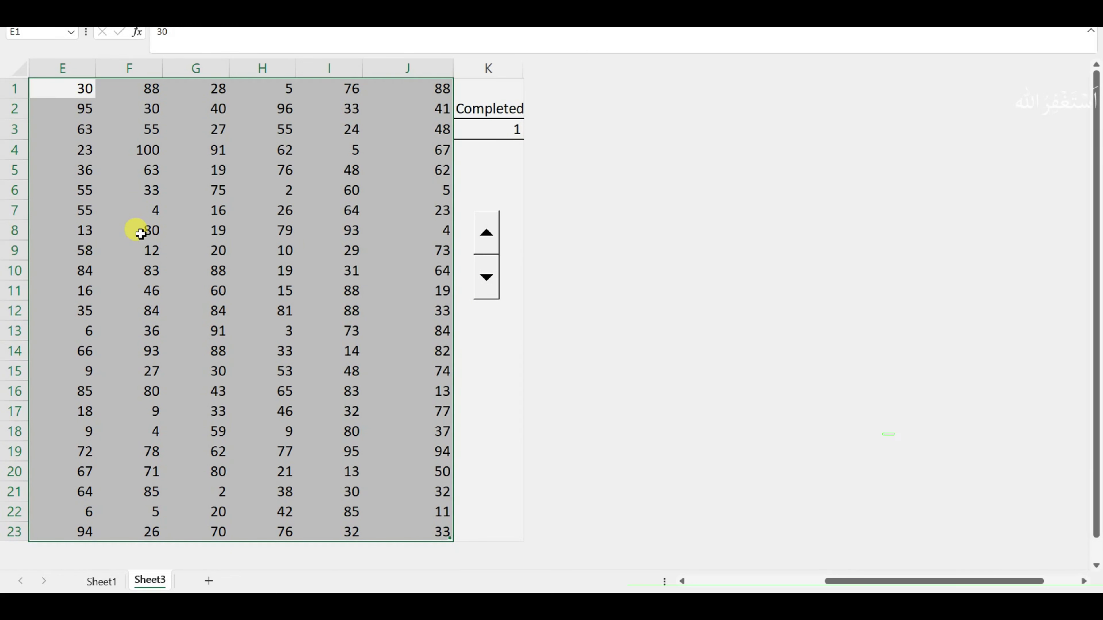
pyautogui.hotkey('ctrl', '1')
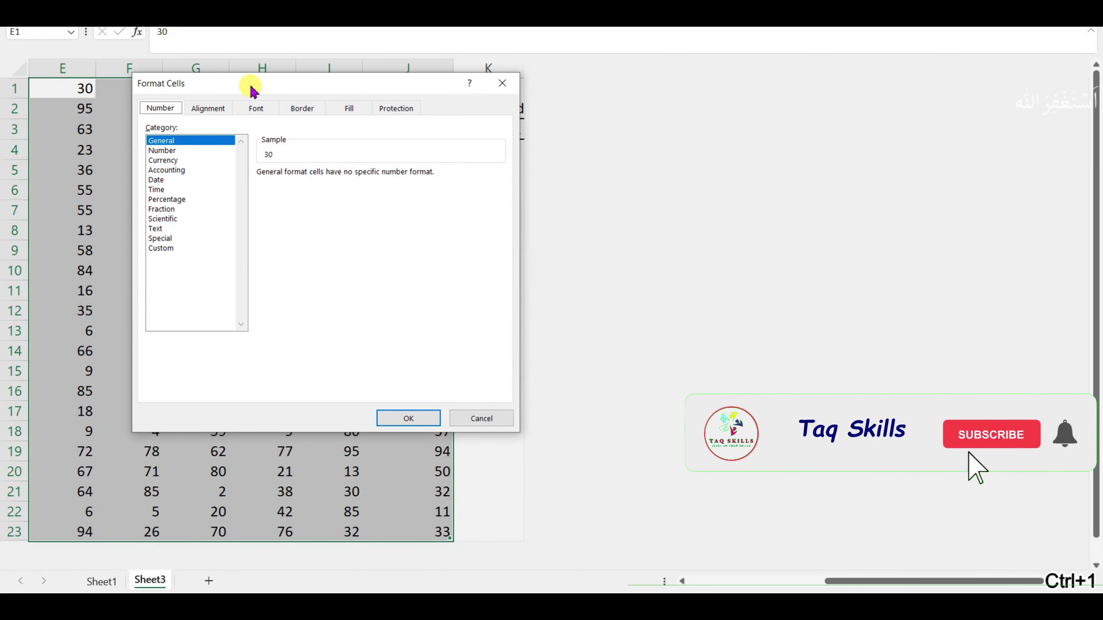
# Replace the General number format with the custom code ;;; so E1:J23 shows no numbers
pyautogui.moveTo(286, 91); pyautogui.dragTo(262, 101)
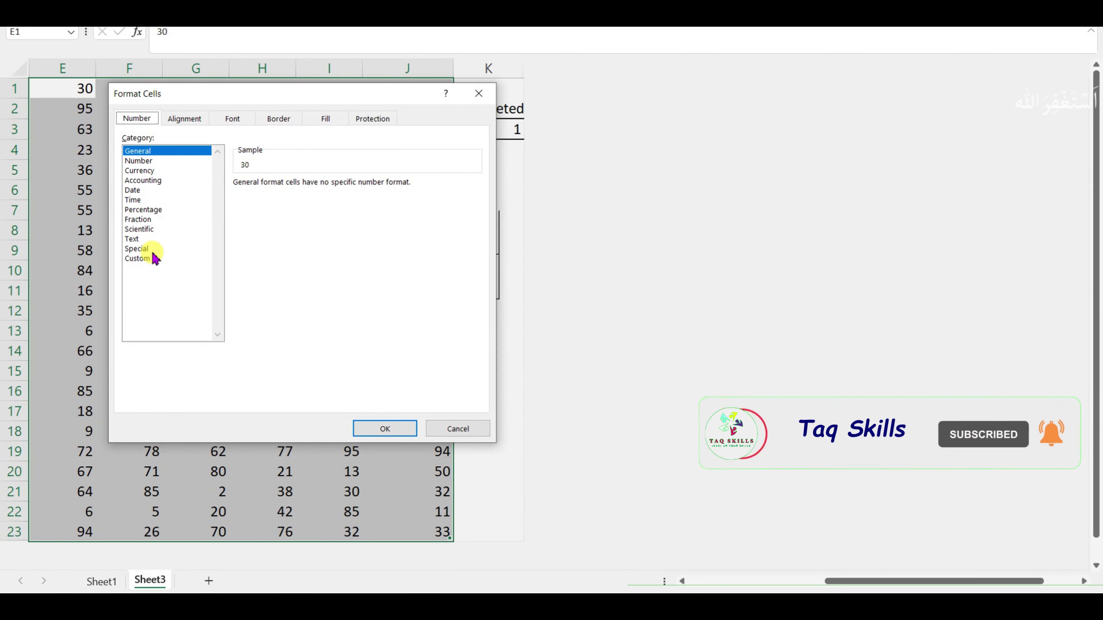
pyautogui.click(140, 259)
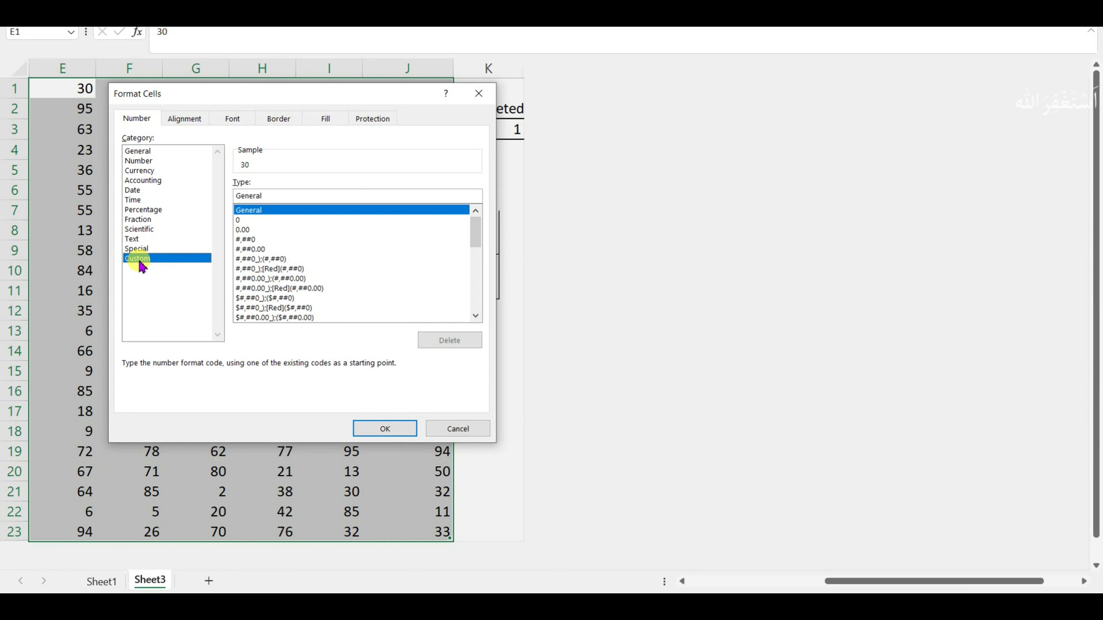
pyautogui.click(261, 196)
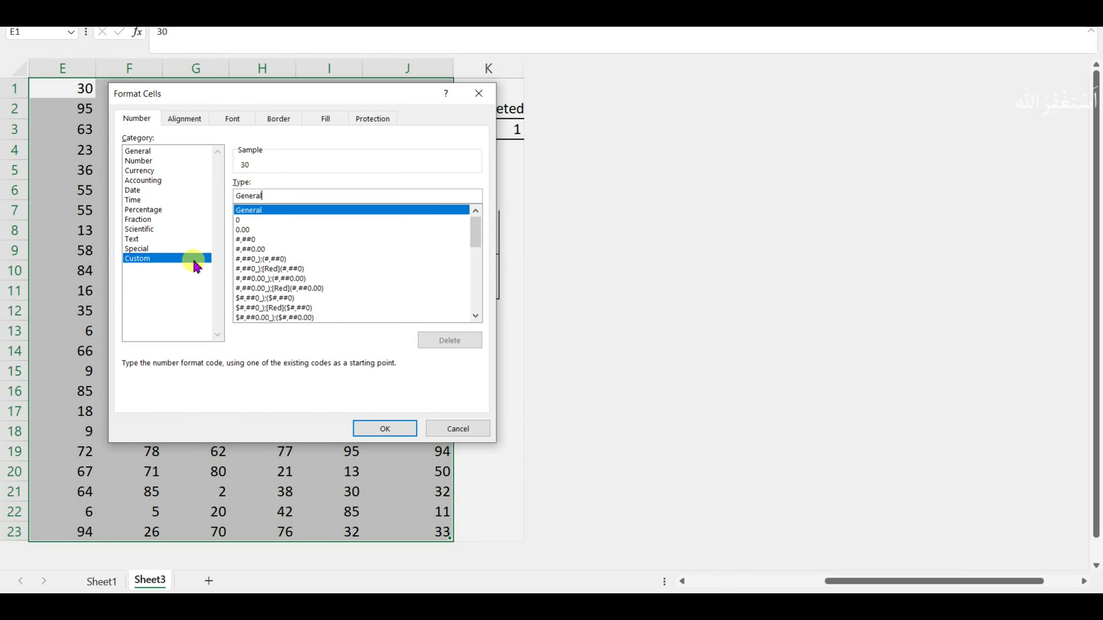
pyautogui.write(';')
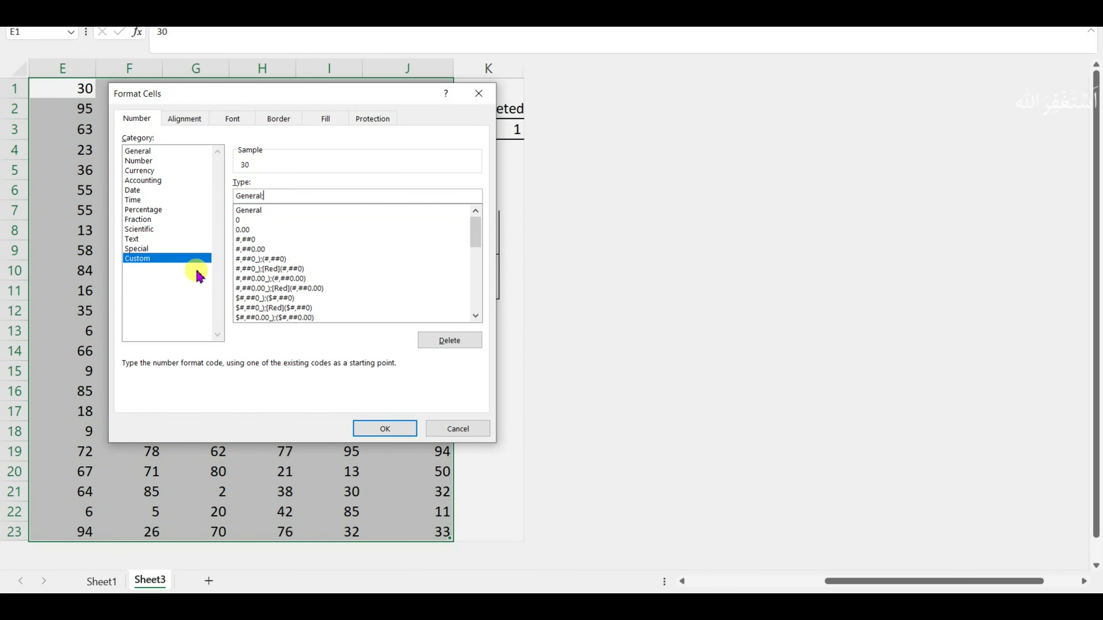
pyautogui.press('BackSpace')
pyautogui.press('BackSpace')
pyautogui.press('BackSpace')
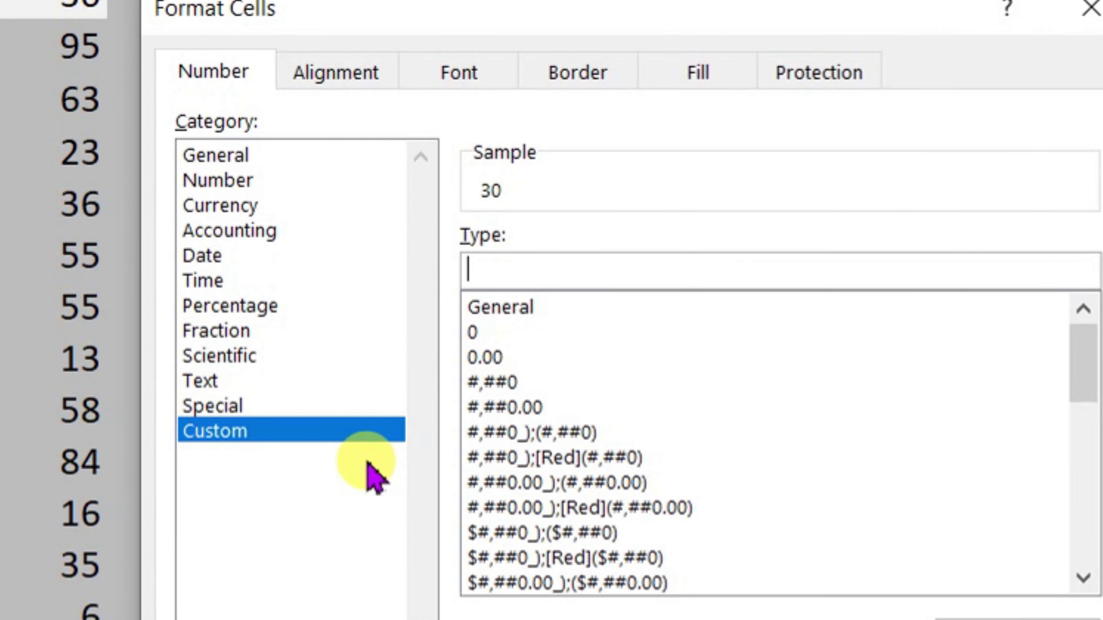
pyautogui.write(';;;')
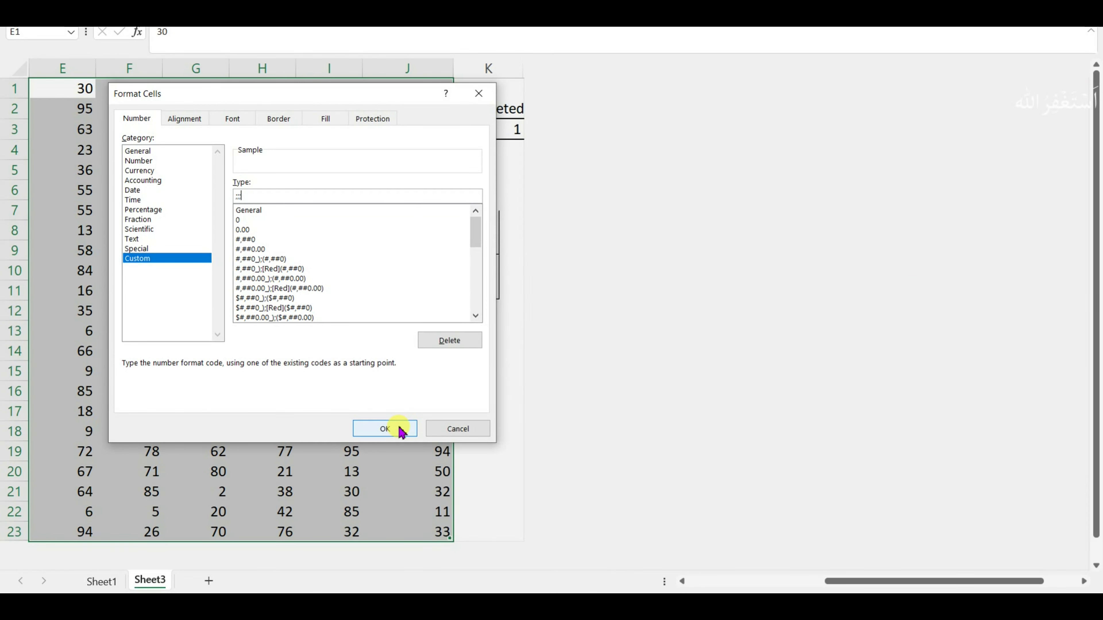
pyautogui.click(384, 429)
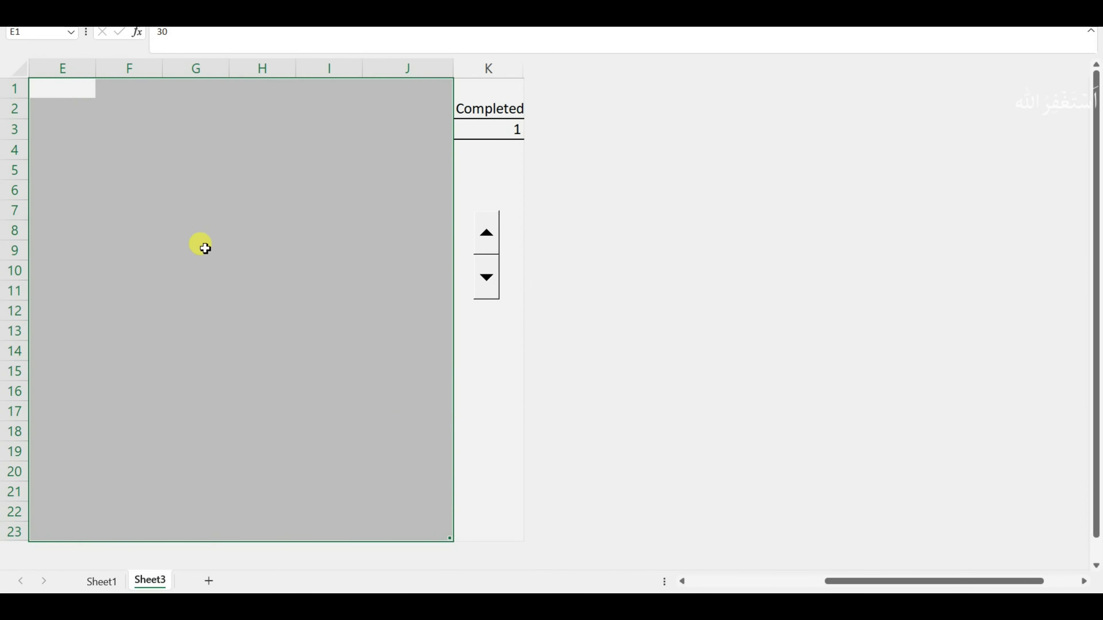
# Spin Completed up to 100 for the full photo, down to 1, then back to 21
pyautogui.click(165, 194)
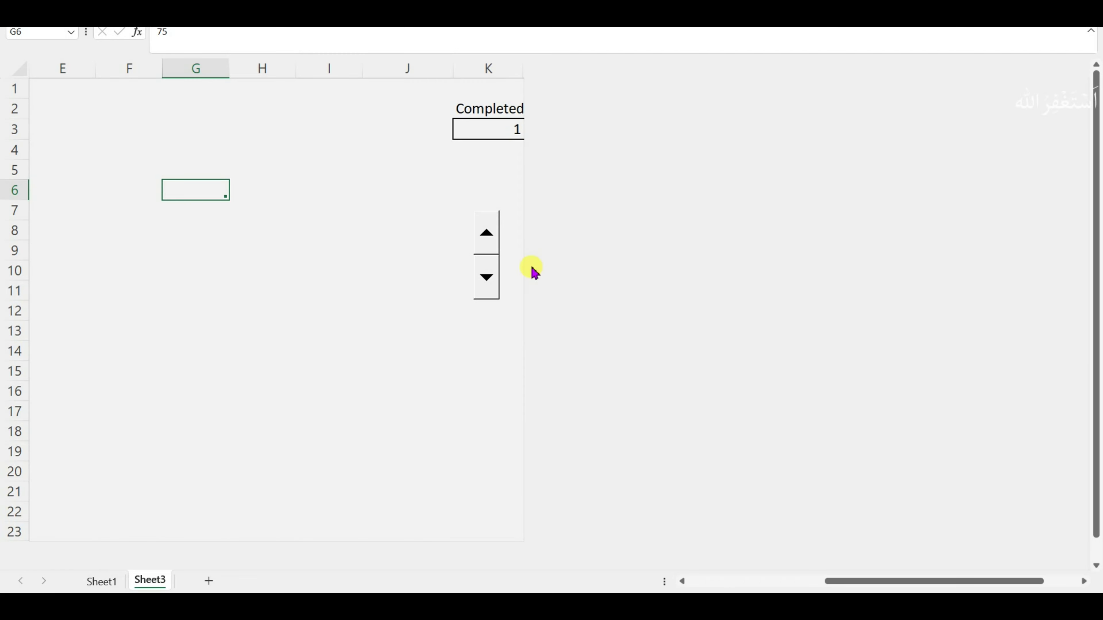
pyautogui.click(487, 235)
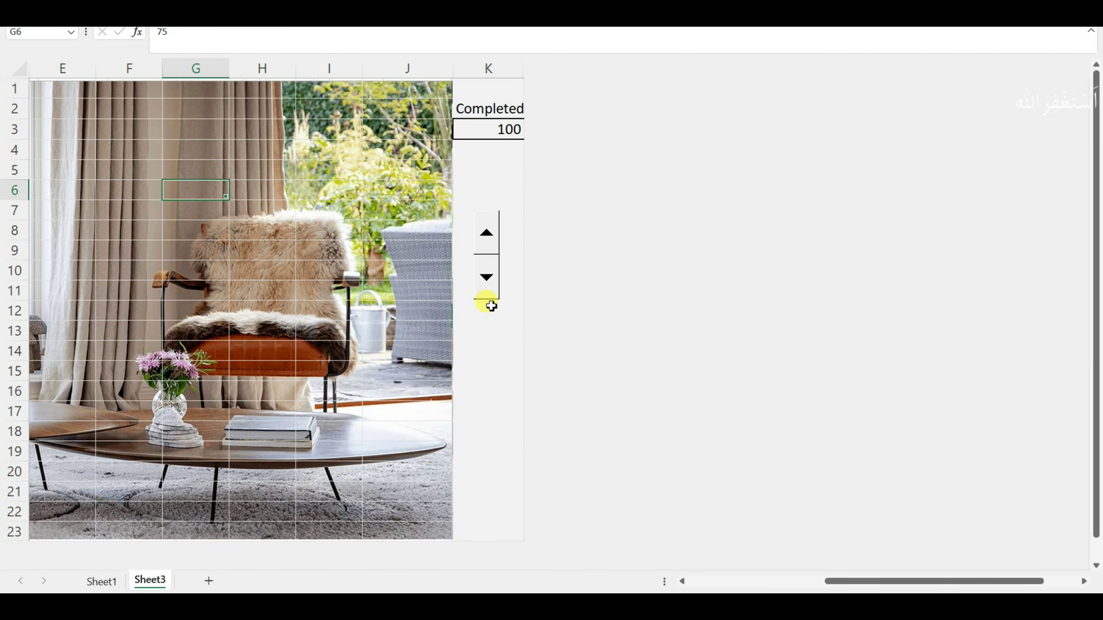
pyautogui.click(515, 346)
pyautogui.click(493, 287)
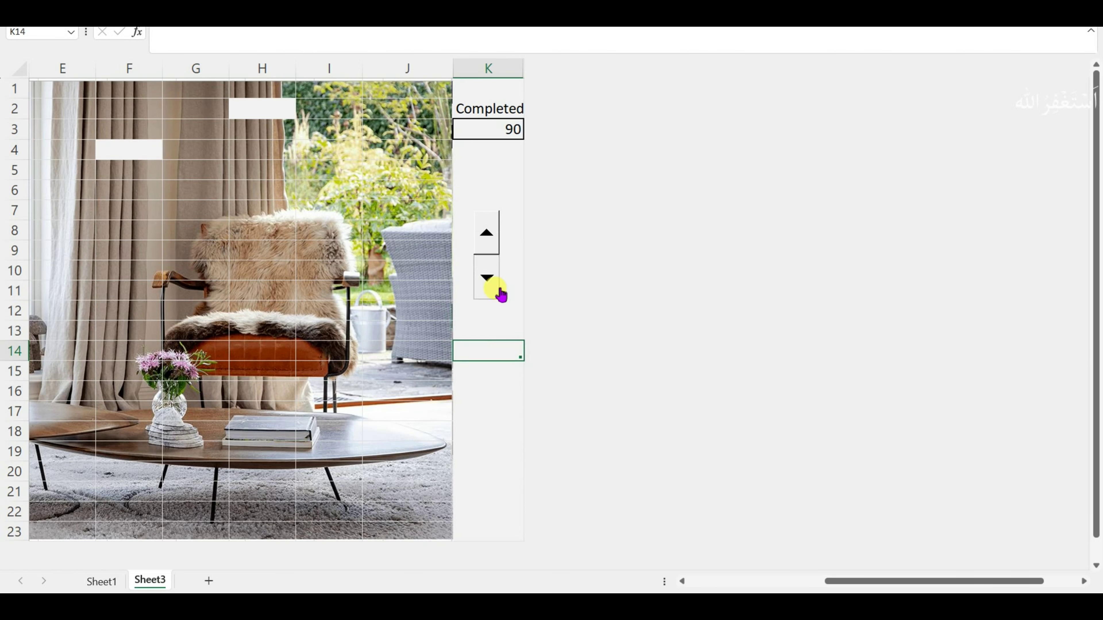
pyautogui.click(499, 288)
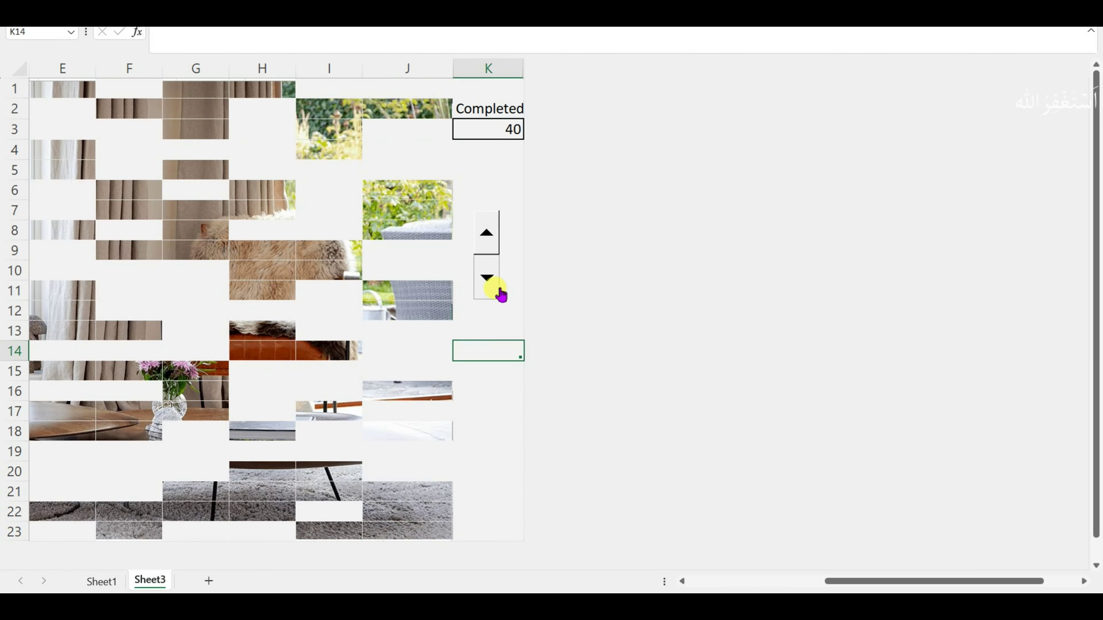
pyautogui.click(500, 289)
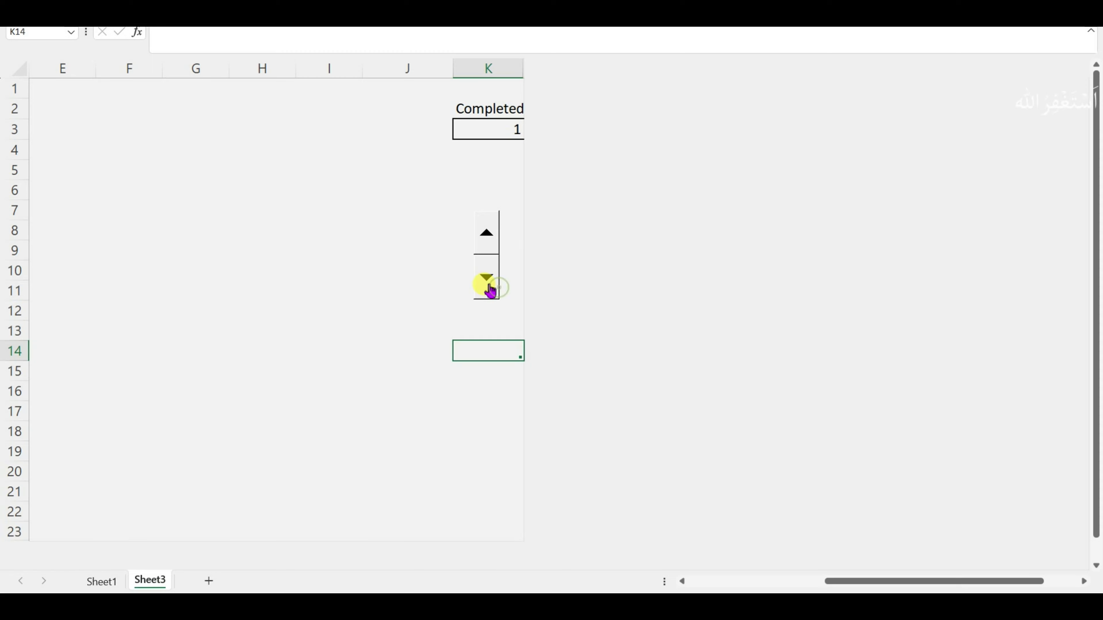
pyautogui.click(493, 240)
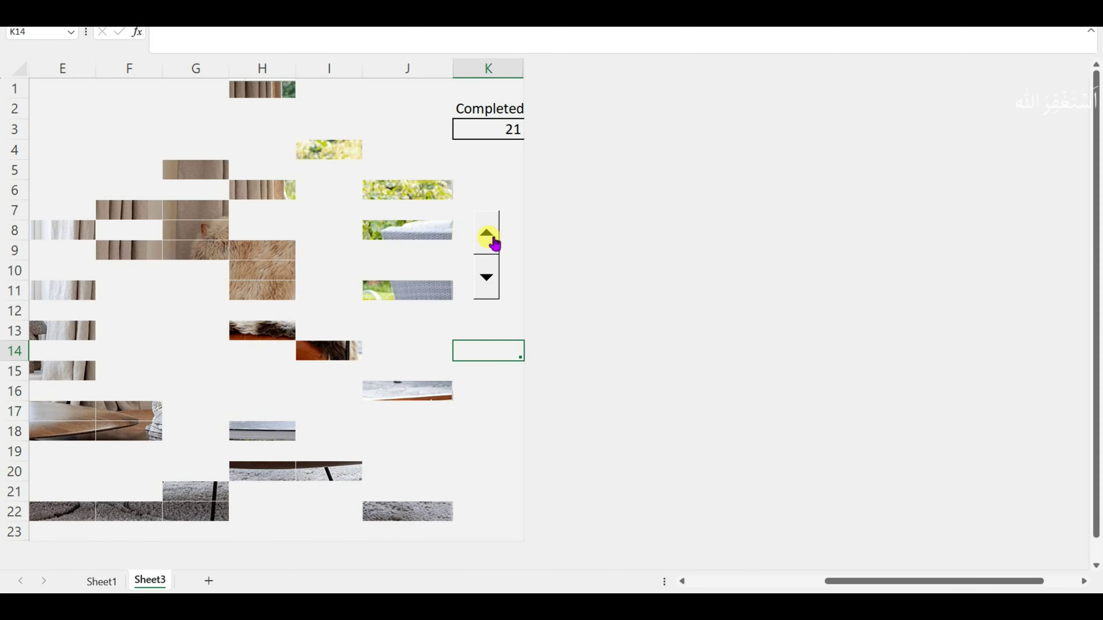